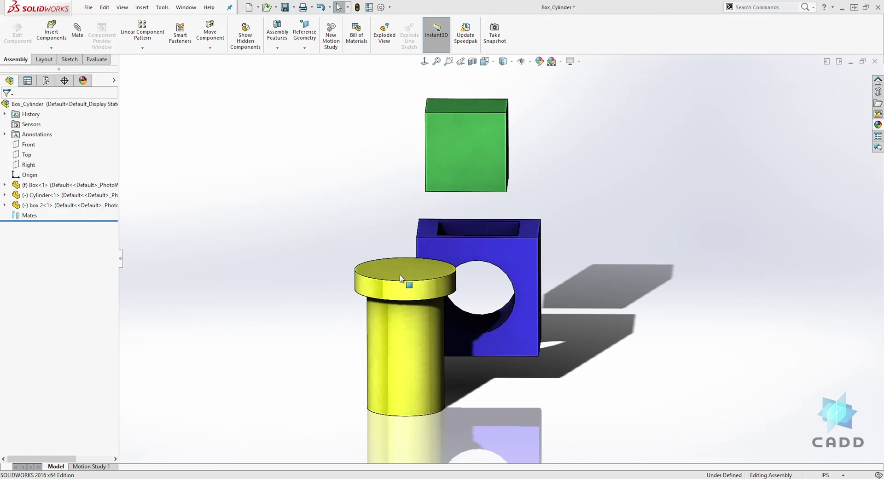
pyautogui.moveTo(569, 207); pyautogui.dragTo(494, 129, button='middle')
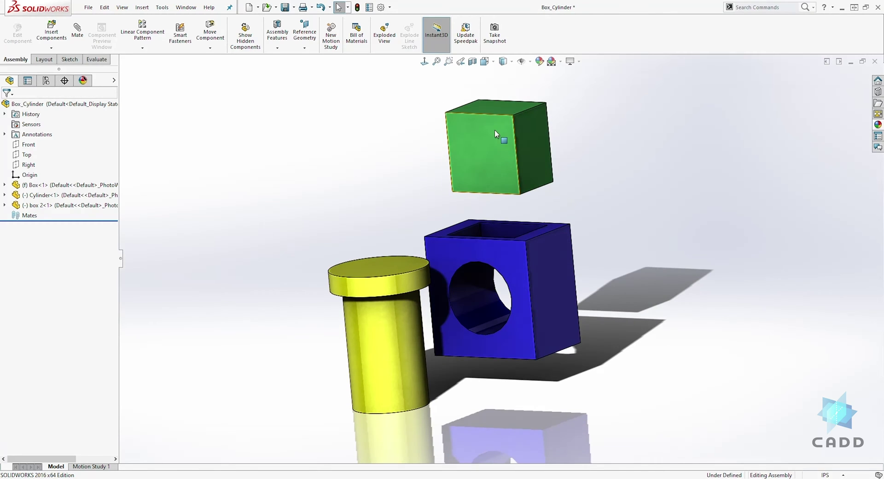
pyautogui.click(493, 123)
pyautogui.moveTo(493, 220); pyautogui.dragTo(507, 118, button='middle')
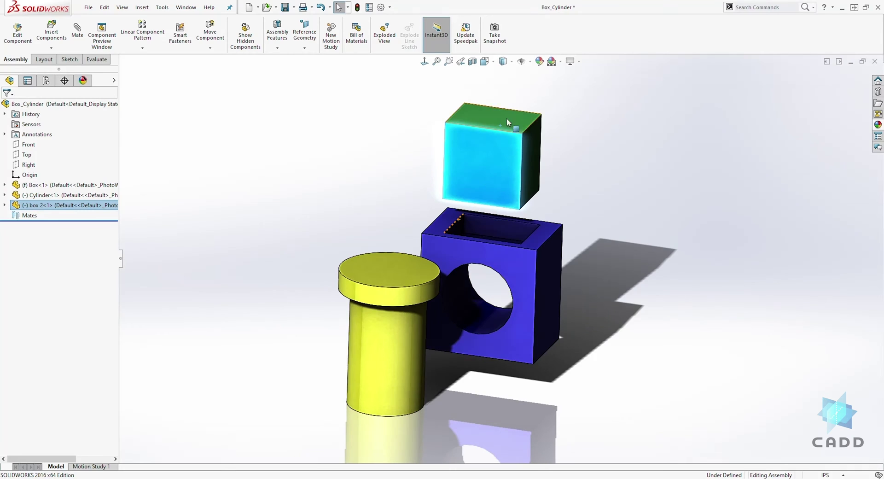
pyautogui.click(576, 179)
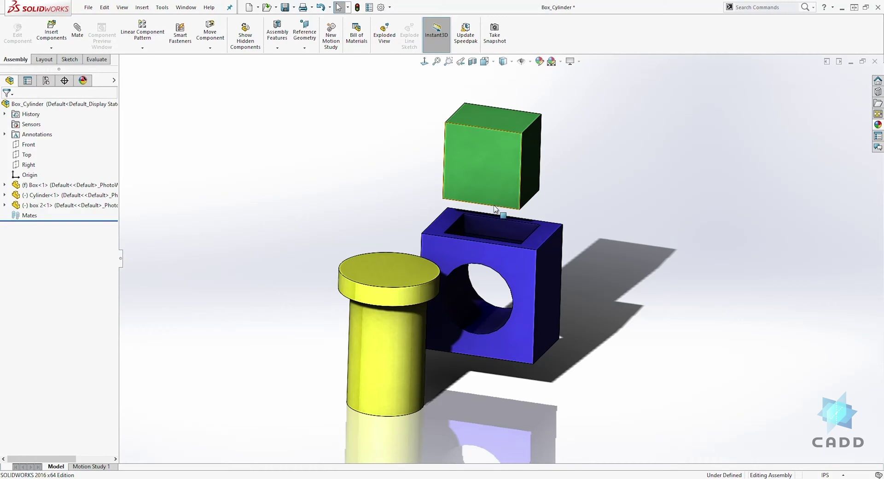
pyautogui.moveTo(611, 269); pyautogui.dragTo(428, 206, button='middle')
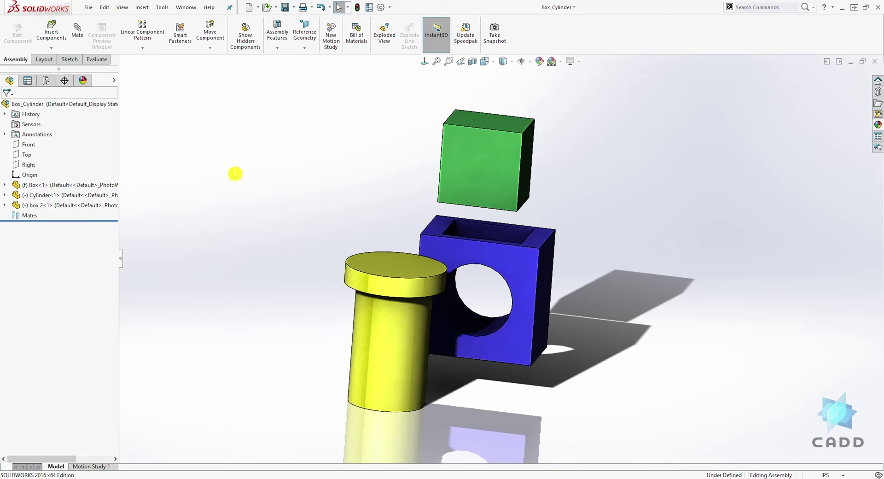
# Move the green box around above the blue box to test its unconstrained freedom of movement
pyautogui.moveTo(566, 205); pyautogui.dragTo(600, 208, button='middle')
pyautogui.moveTo(463, 145); pyautogui.dragTo(474, 173)
pyautogui.moveTo(570, 214); pyautogui.dragTo(501, 219, button='middle')
pyautogui.moveTo(532, 182); pyautogui.dragTo(571, 169)
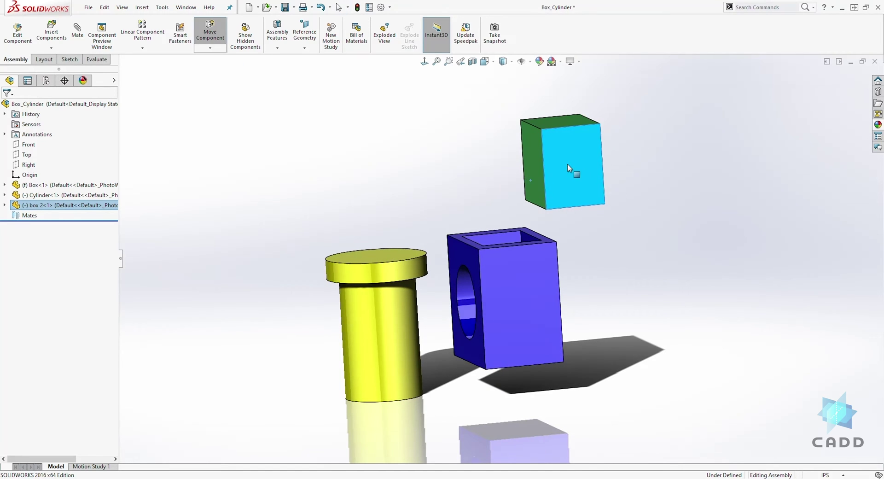
pyautogui.moveTo(495, 197); pyautogui.dragTo(568, 185, button='middle')
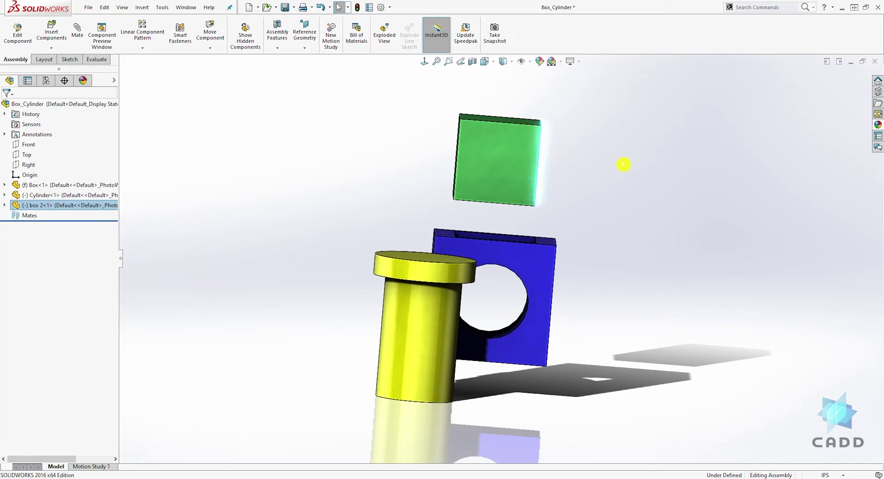
pyautogui.click(603, 137)
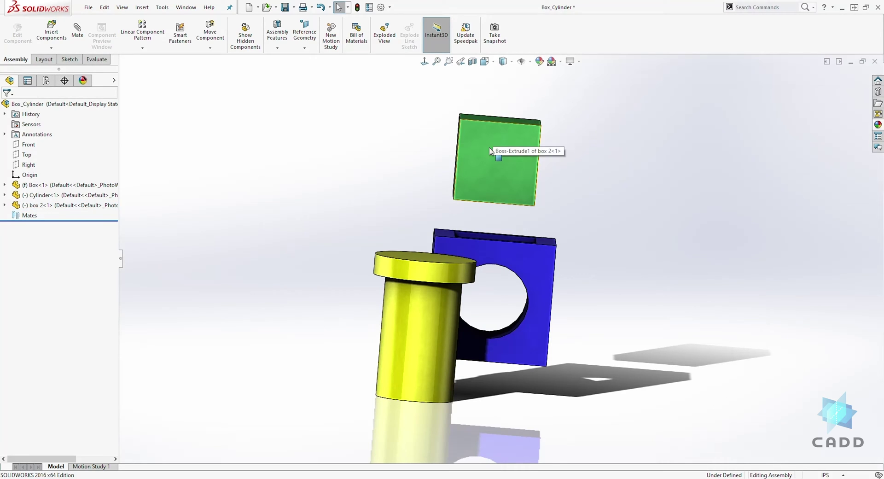
# Add a coincident mate between the green box's underside and the floor of the blue box's pocket, and finish mating
pyautogui.moveTo(510, 182); pyautogui.dragTo(513, 233, button='middle')
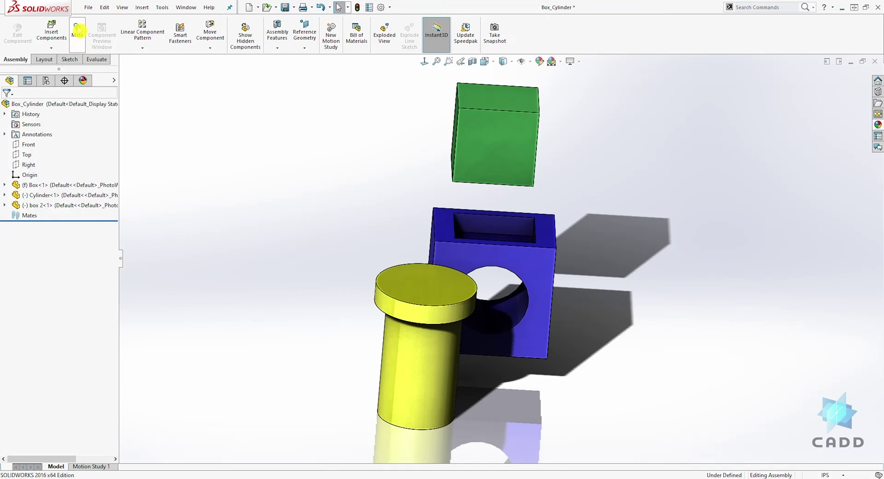
pyautogui.click(77, 30)
pyautogui.moveTo(173, 176); pyautogui.dragTo(532, 241, button='middle')
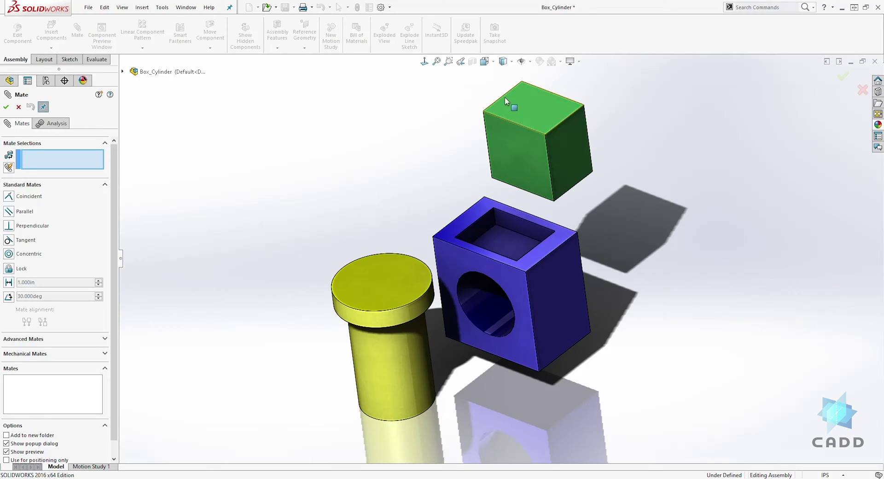
pyautogui.click(358, 235)
pyautogui.moveTo(309, 222); pyautogui.dragTo(286, 216, button='middle')
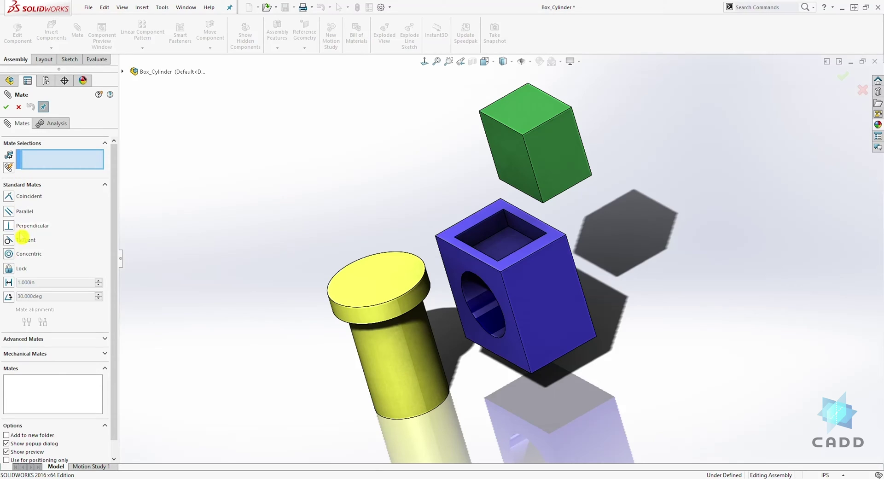
pyautogui.click(9, 197)
pyautogui.moveTo(342, 217); pyautogui.dragTo(390, 94, button='middle')
pyautogui.scroll(-5, 568, 280)
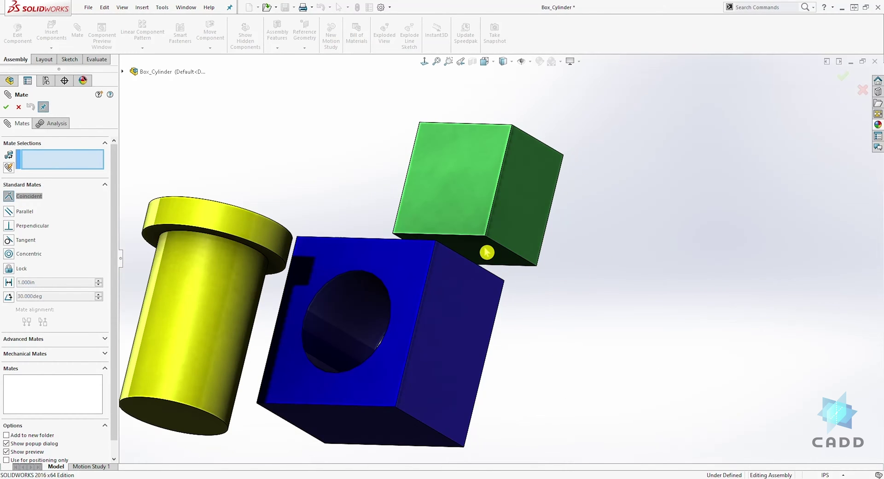
pyautogui.click(485, 256)
pyautogui.moveTo(485, 257); pyautogui.dragTo(466, 397, button='middle')
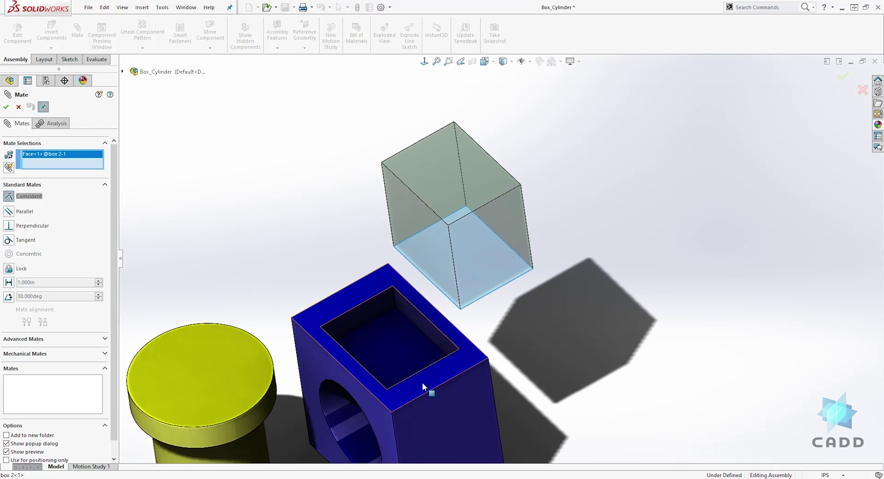
pyautogui.click(399, 335)
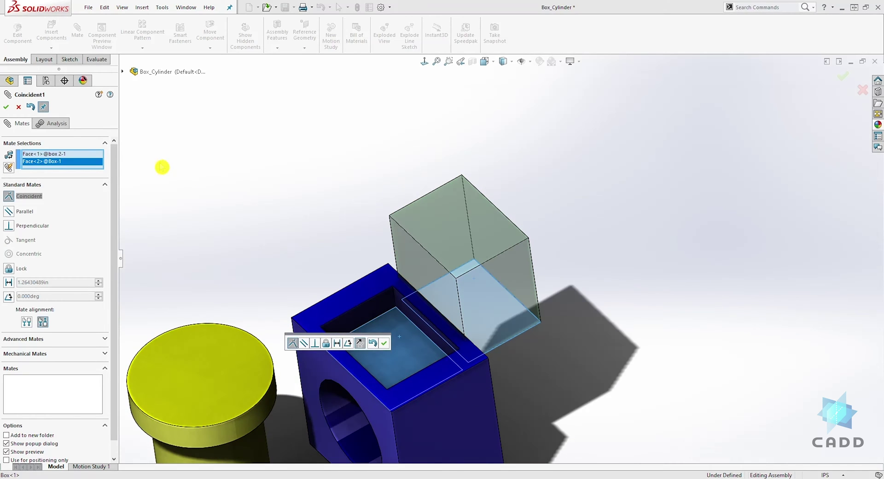
pyautogui.click(6, 106)
pyautogui.moveTo(332, 243); pyautogui.dragTo(460, 264, button='middle')
pyautogui.moveTo(460, 264); pyautogui.dragTo(462, 209)
pyautogui.moveTo(462, 209); pyautogui.dragTo(493, 219, button='middle')
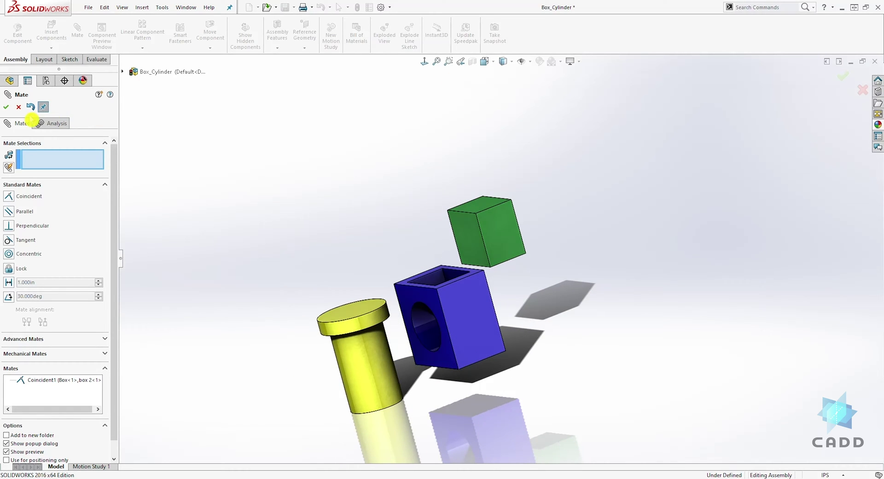
pyautogui.click(19, 108)
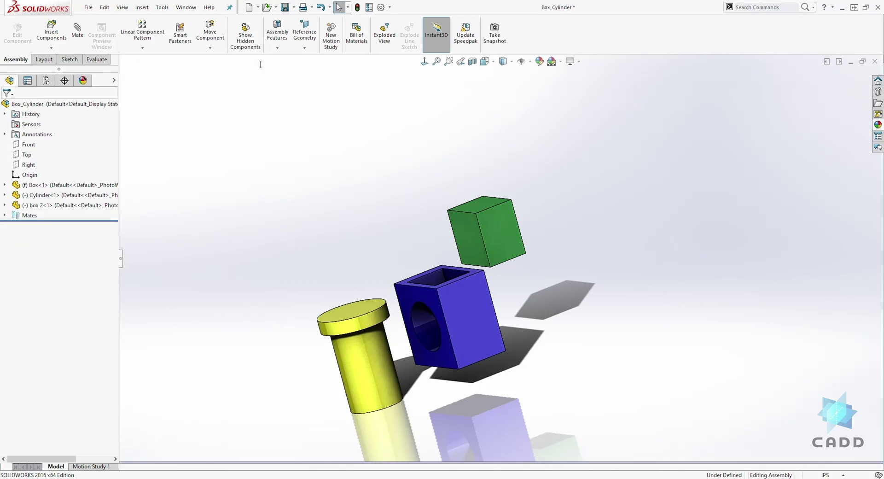
# Switch to the Front view and shift the green box sideways and in depth to test its remaining freedom of movement
pyautogui.click(493, 61)
pyautogui.click(498, 100)
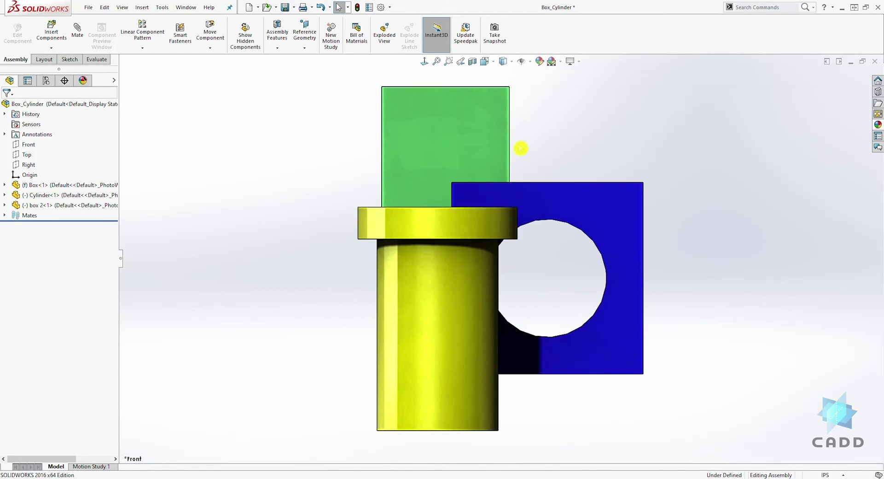
pyautogui.moveTo(479, 146); pyautogui.dragTo(490, 130)
pyautogui.press('Escape')
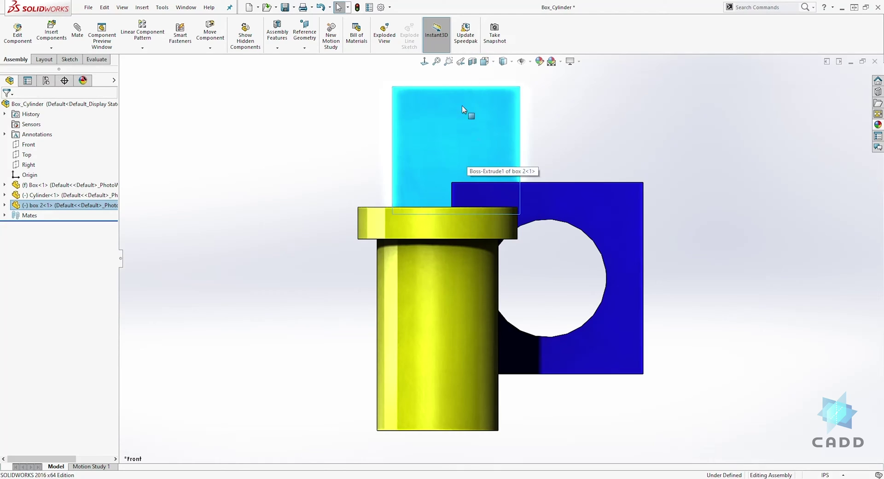
pyautogui.moveTo(478, 111); pyautogui.dragTo(613, 141)
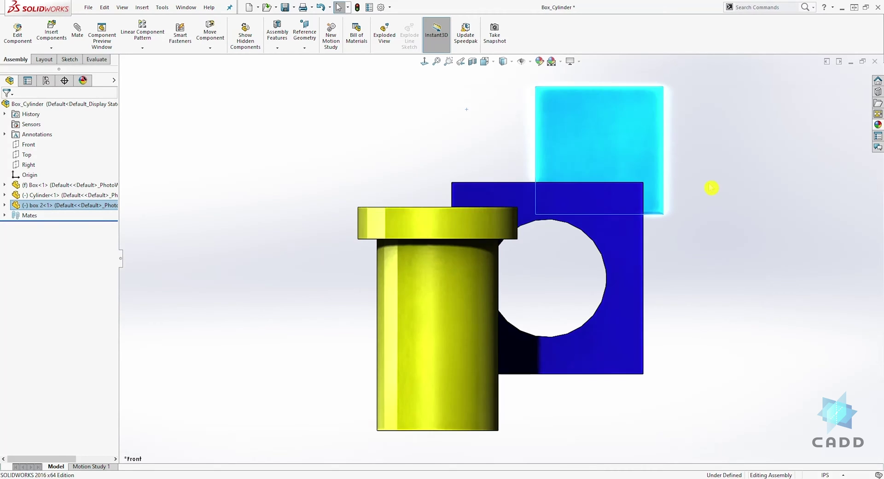
pyautogui.moveTo(712, 188); pyautogui.dragTo(601, 205, button='middle')
pyautogui.moveTo(677, 160); pyautogui.dragTo(465, 148)
pyautogui.moveTo(405, 162); pyautogui.dragTo(469, 161, button='middle')
# Add a coincident mate between the green box's front face and the front inner wall of the blue box's pocket
pyautogui.click(349, 143)
pyautogui.moveTo(349, 144); pyautogui.dragTo(367, 120)
pyautogui.moveTo(367, 119); pyautogui.dragTo(560, 167, button='middle')
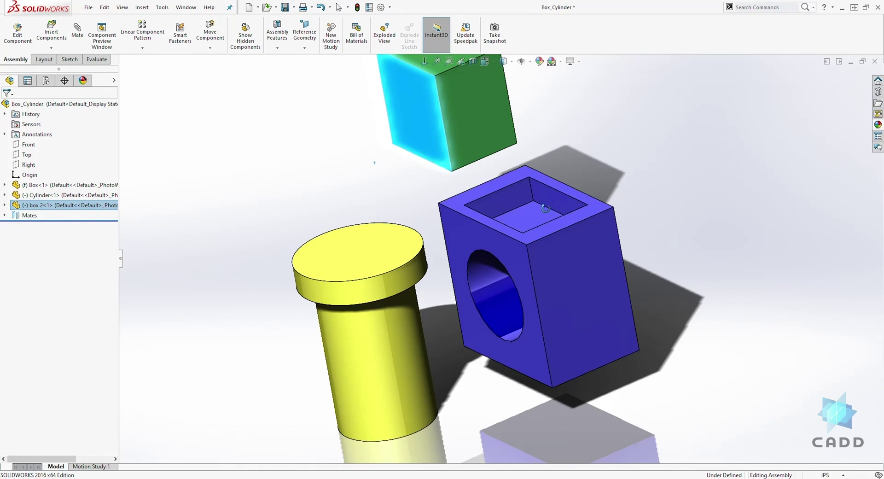
pyautogui.moveTo(562, 208); pyautogui.dragTo(503, 191, button='middle')
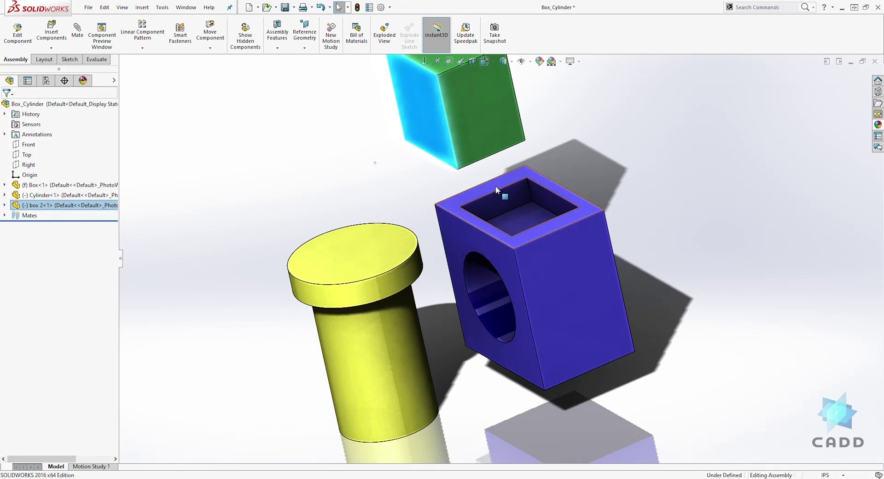
pyautogui.click(78, 32)
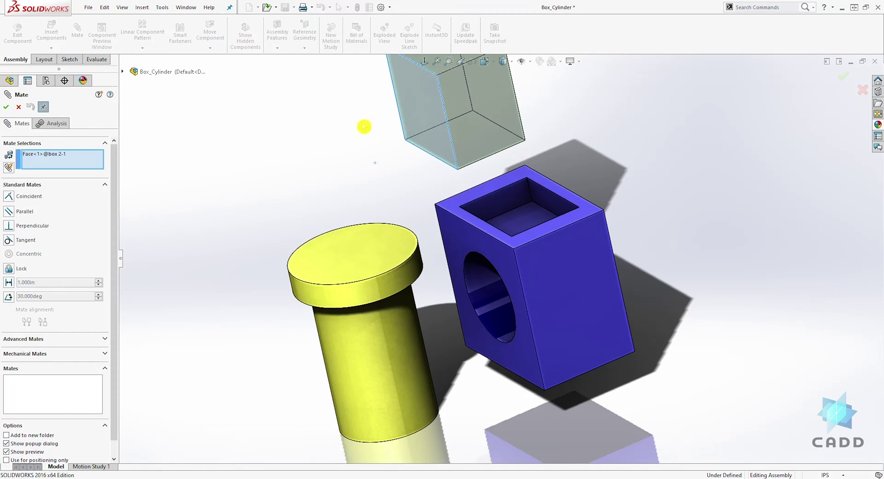
pyautogui.moveTo(605, 171); pyautogui.dragTo(543, 210, button='middle')
pyautogui.click(420, 261)
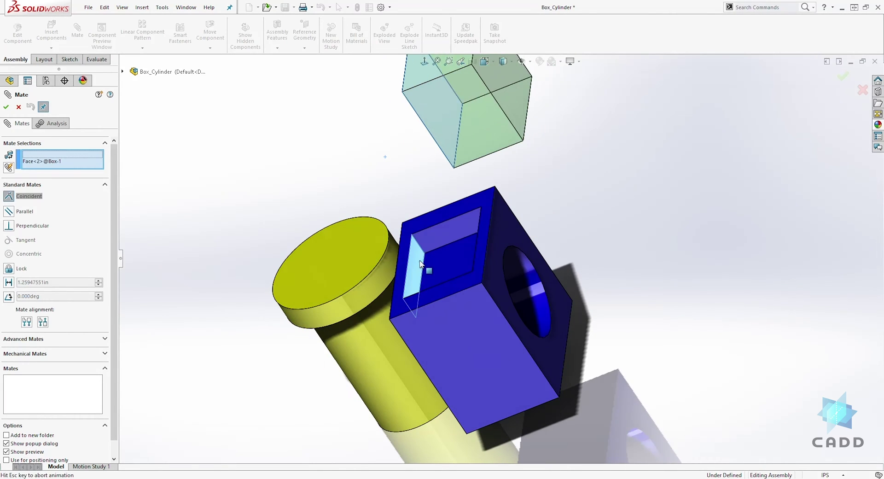
pyautogui.click(6, 107)
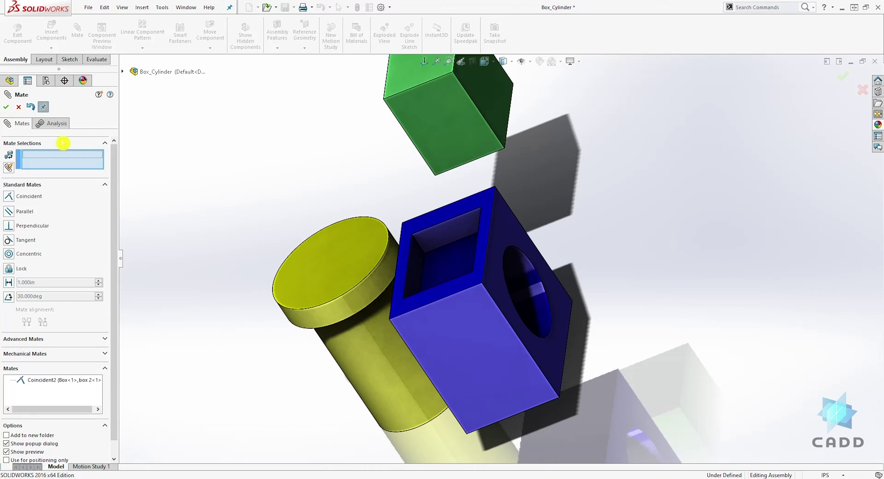
pyautogui.click(19, 107)
# View the assembly straight on from the side and move the green box to test its only remaining direction of travel
pyautogui.moveTo(176, 169); pyautogui.dragTo(463, 97, button='middle')
pyautogui.click(424, 61)
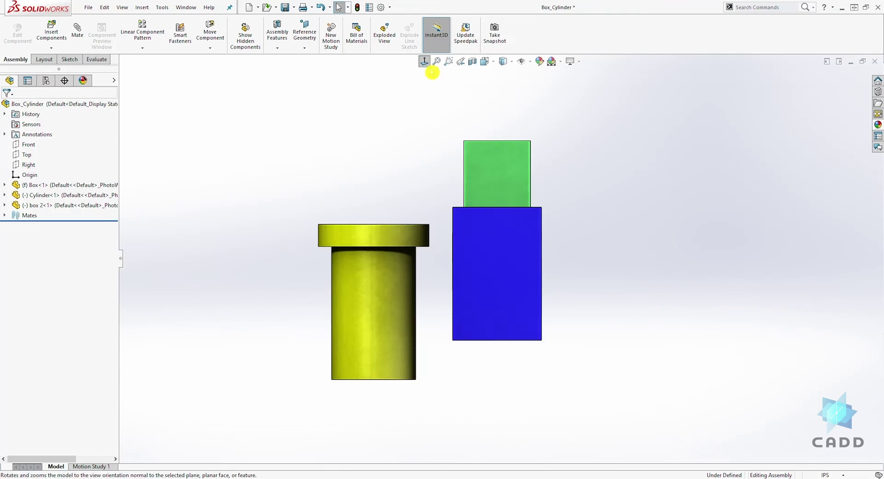
pyautogui.click(476, 175)
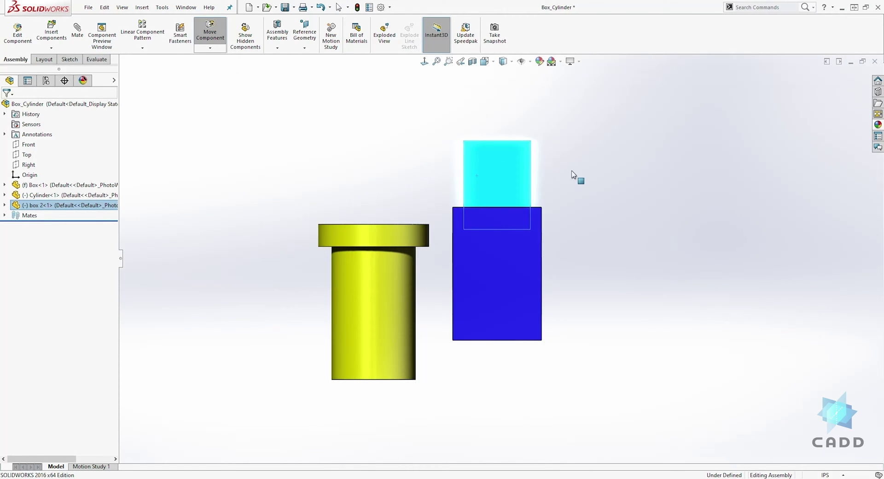
pyautogui.moveTo(474, 121); pyautogui.dragTo(548, 176, button='middle')
pyautogui.moveTo(352, 189); pyautogui.dragTo(440, 159)
pyautogui.moveTo(511, 156); pyautogui.dragTo(556, 172, button='middle')
pyautogui.click(219, 113)
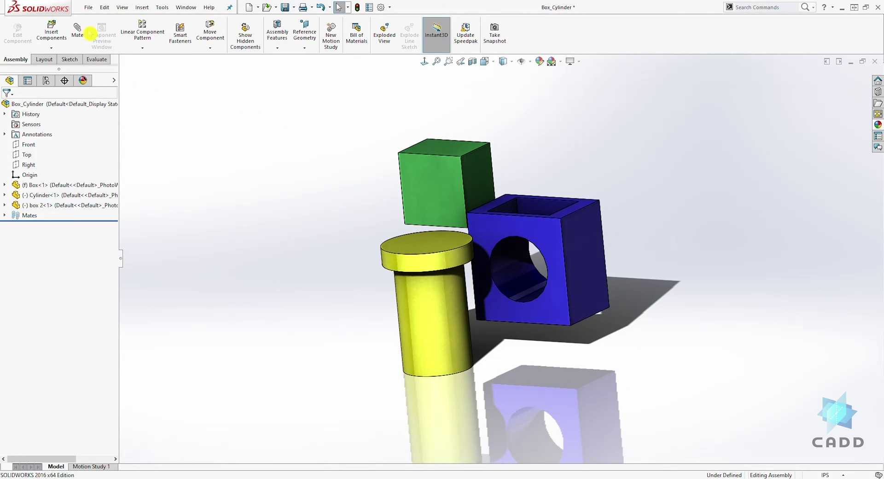
# Add a coincident mate between the green box's right face and the right inner wall of the blue box's pocket, and finish mating
pyautogui.click(77, 29)
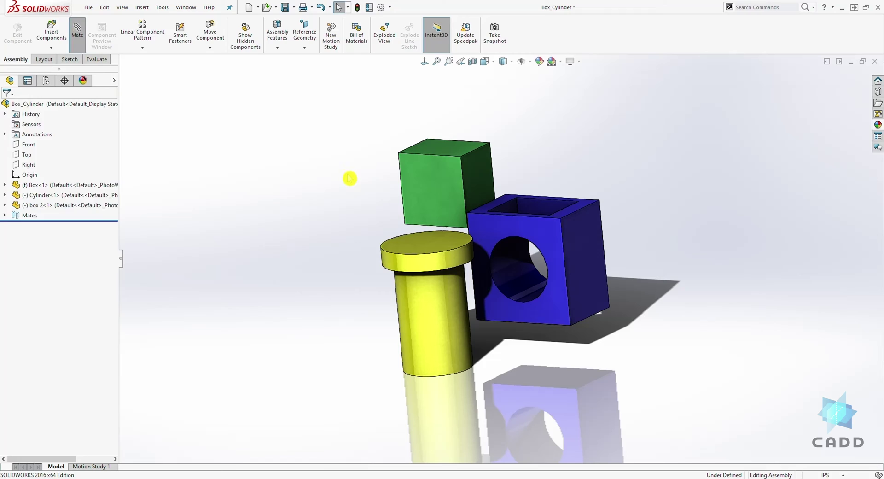
pyautogui.click(474, 165)
pyautogui.moveTo(469, 167); pyautogui.dragTo(507, 181, button='middle')
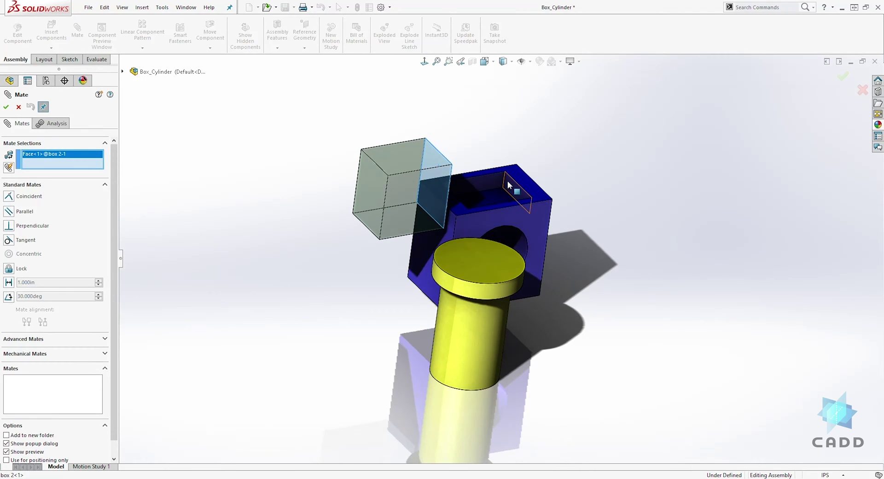
pyautogui.click(508, 185)
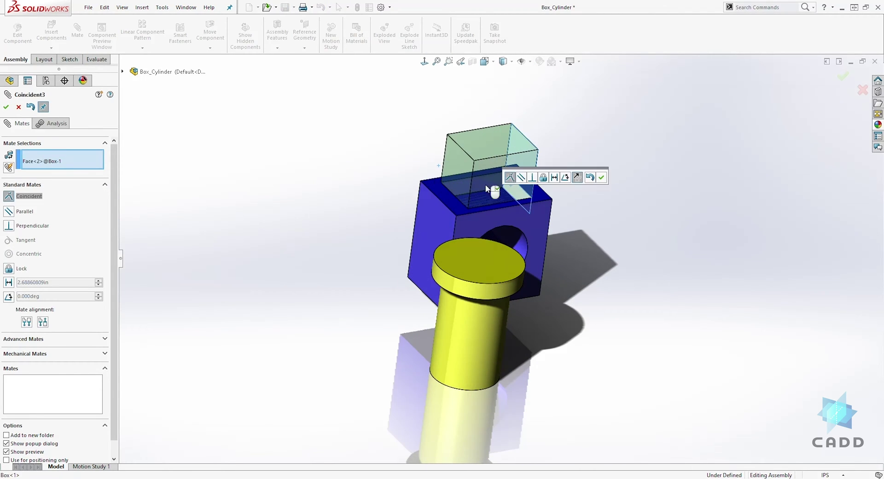
pyautogui.click(7, 109)
pyautogui.moveTo(349, 200); pyautogui.dragTo(306, 166, button='middle')
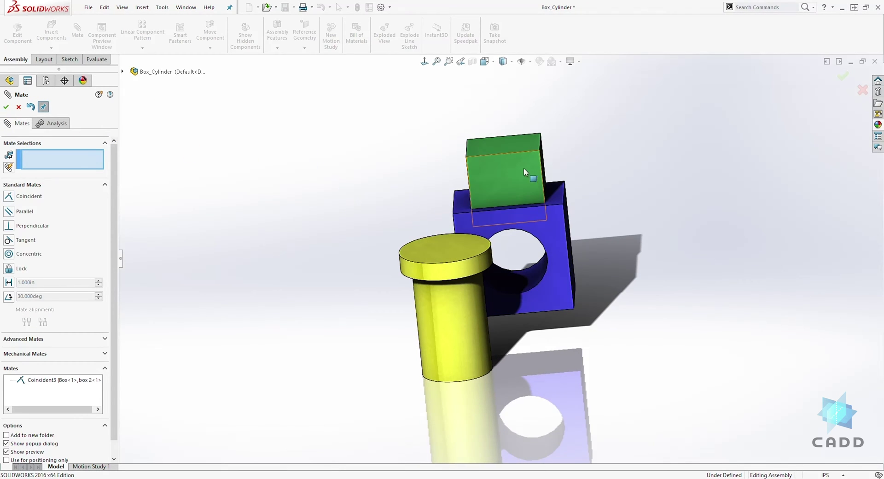
pyautogui.moveTo(616, 132); pyautogui.dragTo(612, 192, button='middle')
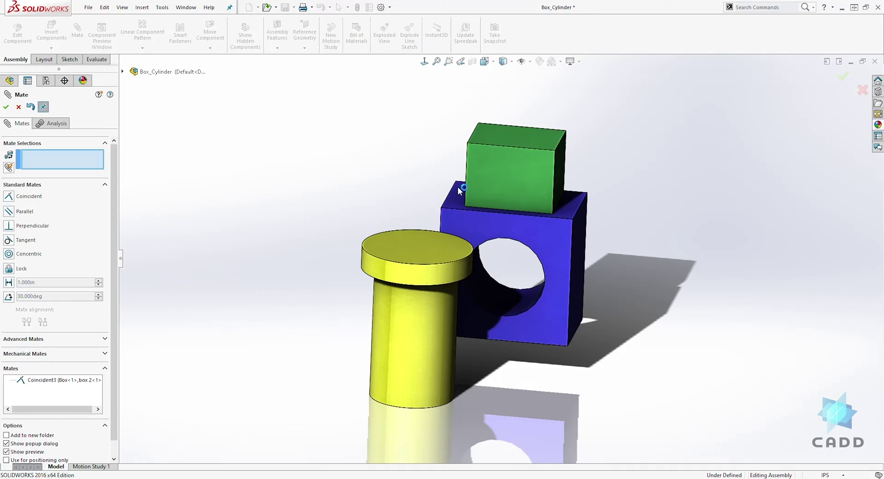
pyautogui.moveTo(591, 179); pyautogui.dragTo(568, 215, button='middle')
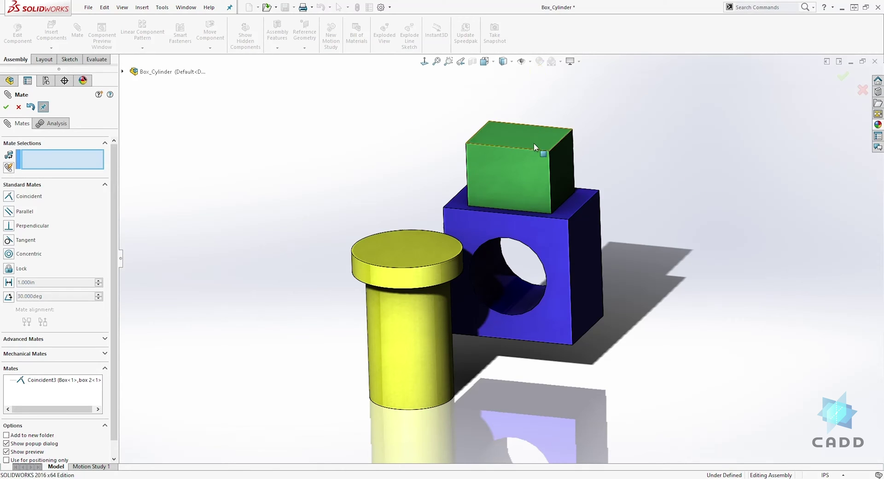
pyautogui.click(7, 107)
pyautogui.moveTo(523, 231); pyautogui.dragTo(466, 300, button='middle')
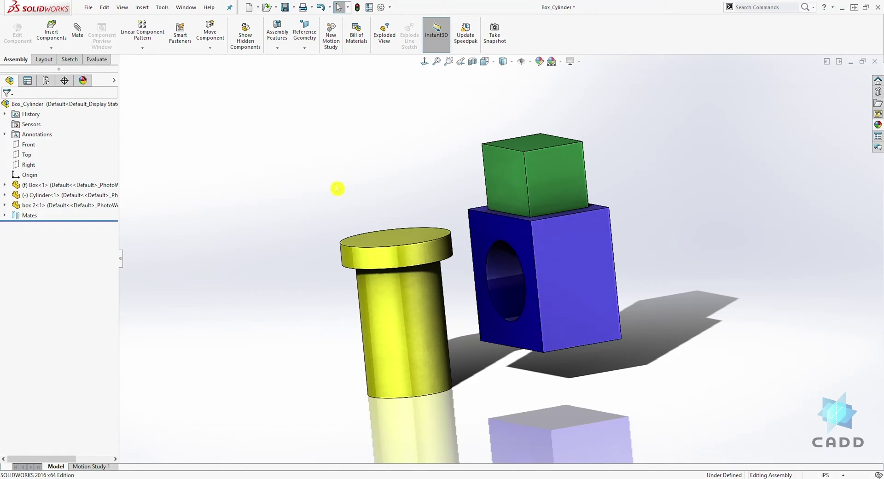
pyautogui.moveTo(428, 369); pyautogui.dragTo(453, 371, button='middle')
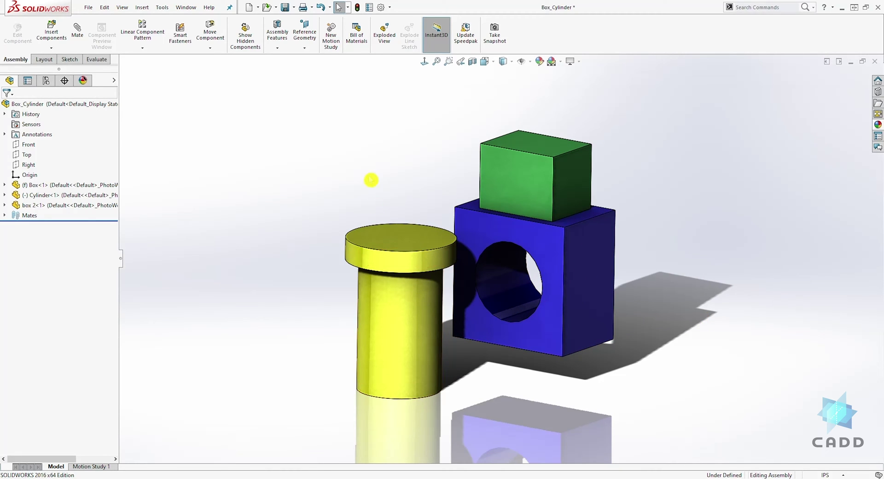
pyautogui.moveTo(405, 299); pyautogui.dragTo(409, 282, button='middle')
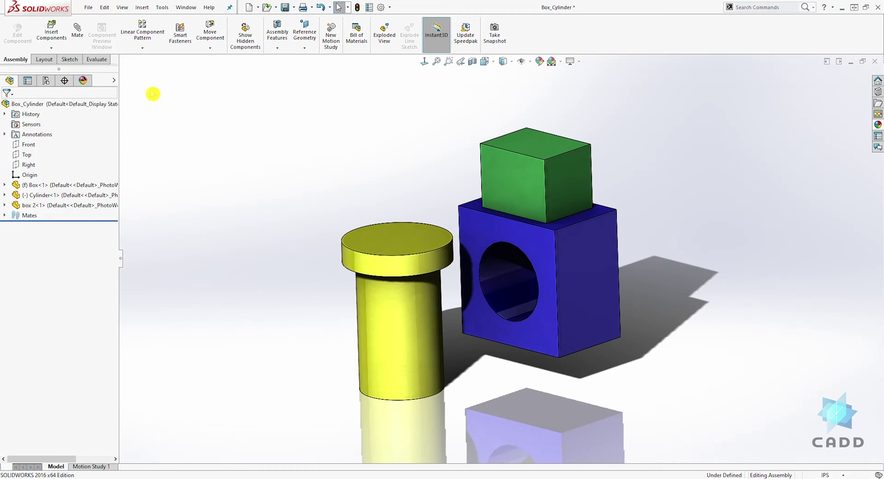
# Add a concentric mate between the cylinder's shaft and the blue box's round hole, reverse the mate alignment, and finish mating
pyautogui.click(79, 33)
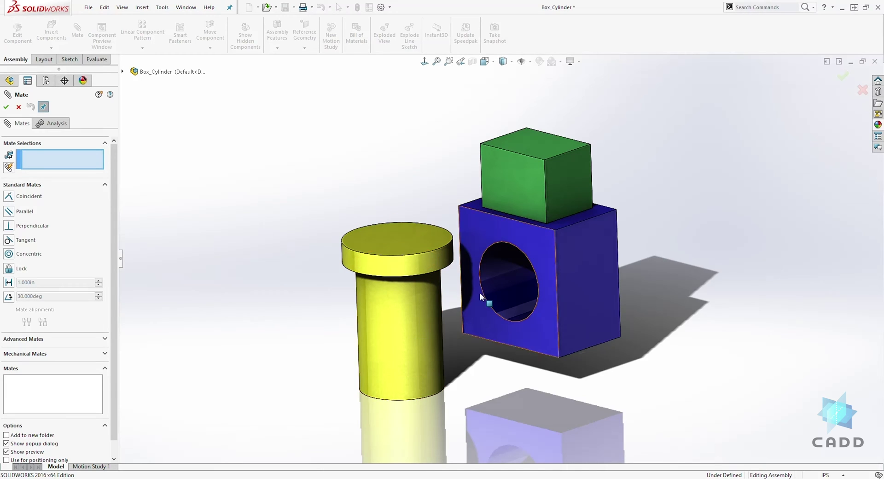
pyautogui.click(402, 322)
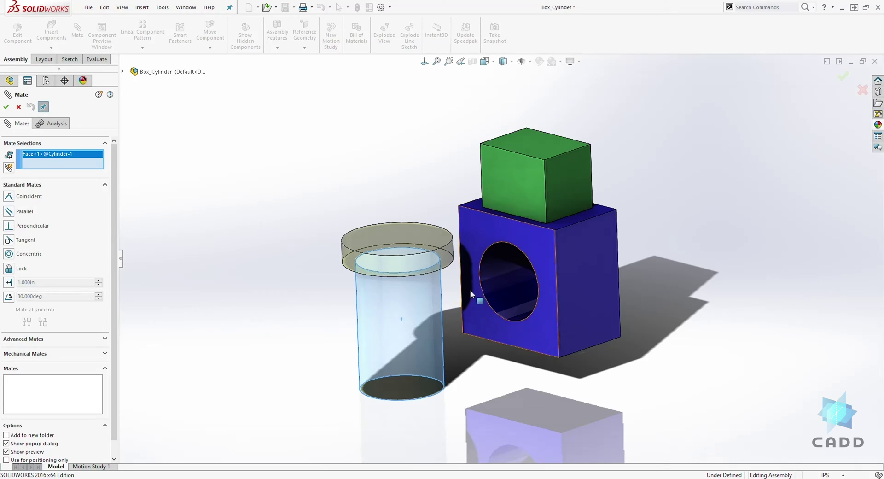
pyautogui.click(498, 277)
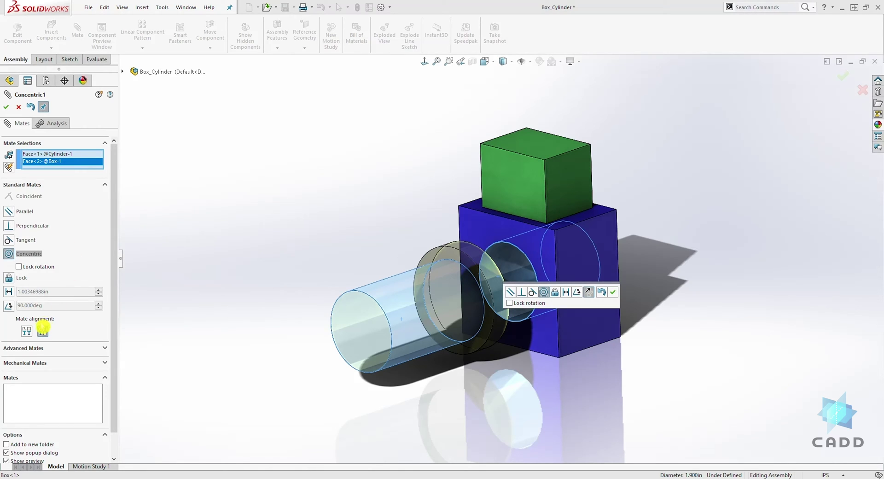
pyautogui.click(28, 333)
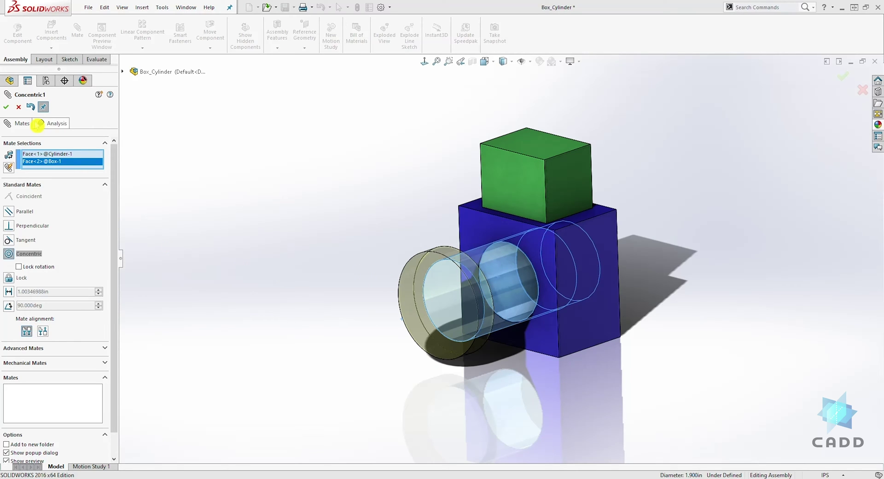
pyautogui.click(6, 107)
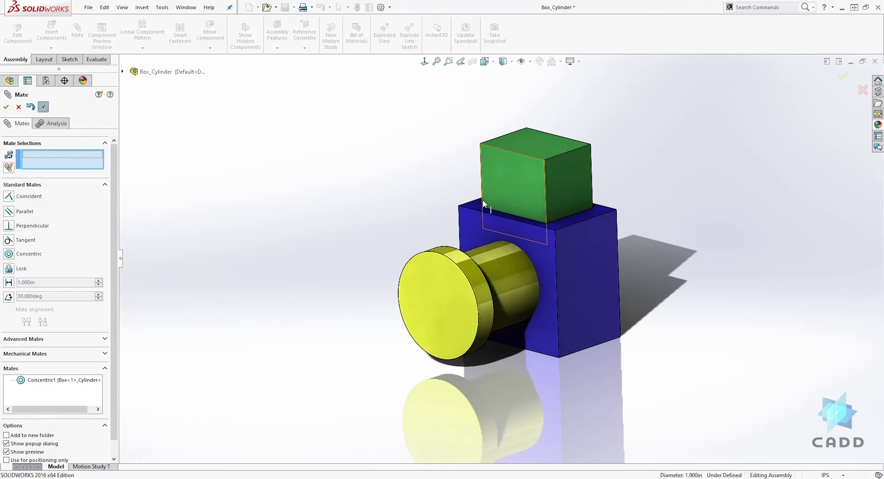
pyautogui.click(354, 250)
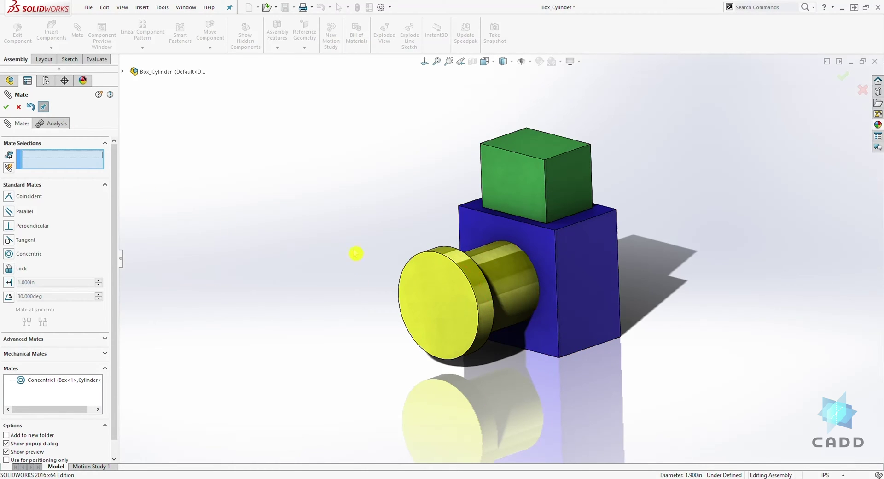
pyautogui.click(7, 111)
# Move the yellow cylinder from several viewing angles to test its remaining travel and rotation in the blue box's hole
pyautogui.moveTo(498, 271); pyautogui.dragTo(476, 222)
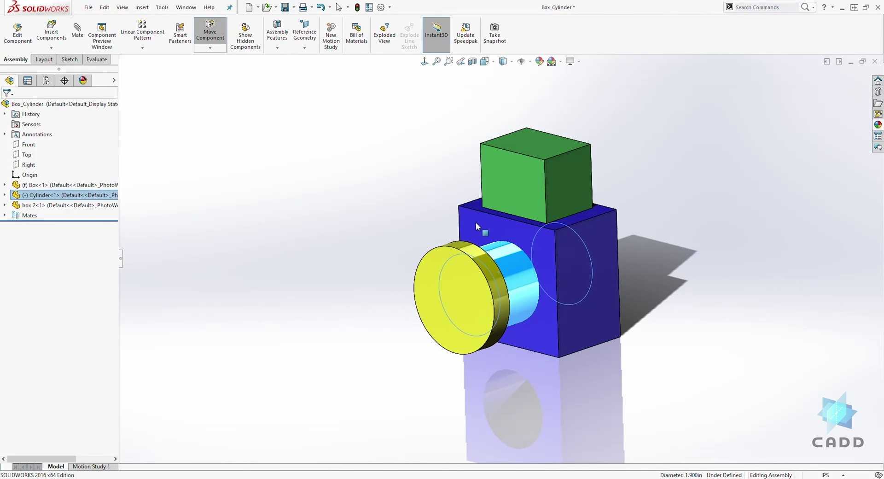
pyautogui.moveTo(476, 222); pyautogui.dragTo(509, 264, button='middle')
pyautogui.moveTo(510, 266); pyautogui.dragTo(491, 336)
pyautogui.moveTo(615, 343); pyautogui.dragTo(633, 357, button='middle')
pyautogui.moveTo(509, 295); pyautogui.dragTo(479, 273)
pyautogui.moveTo(604, 302); pyautogui.dragTo(551, 289, button='middle')
pyautogui.moveTo(490, 314); pyautogui.dragTo(482, 294)
pyautogui.moveTo(482, 294); pyautogui.dragTo(310, 266, button='middle')
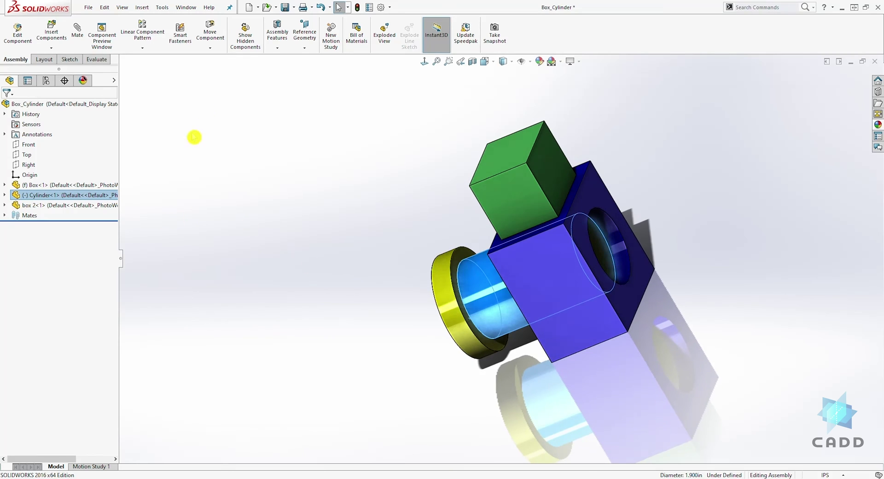
pyautogui.click(77, 34)
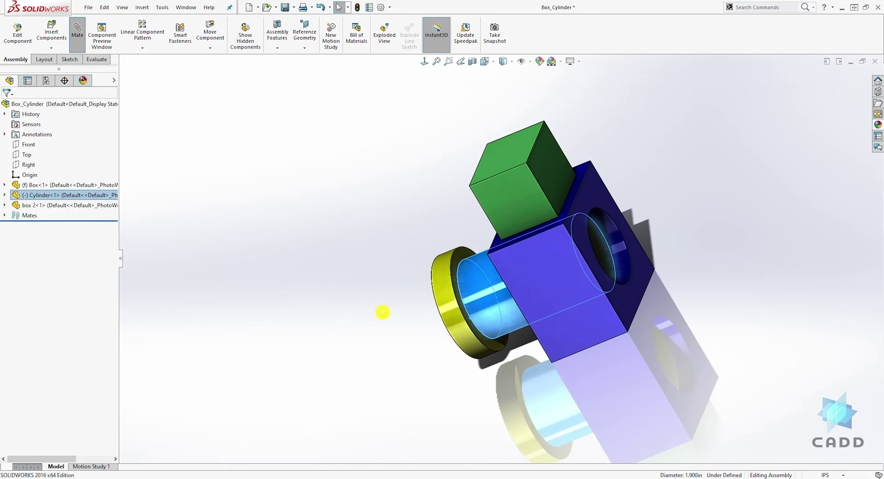
pyautogui.click(496, 303)
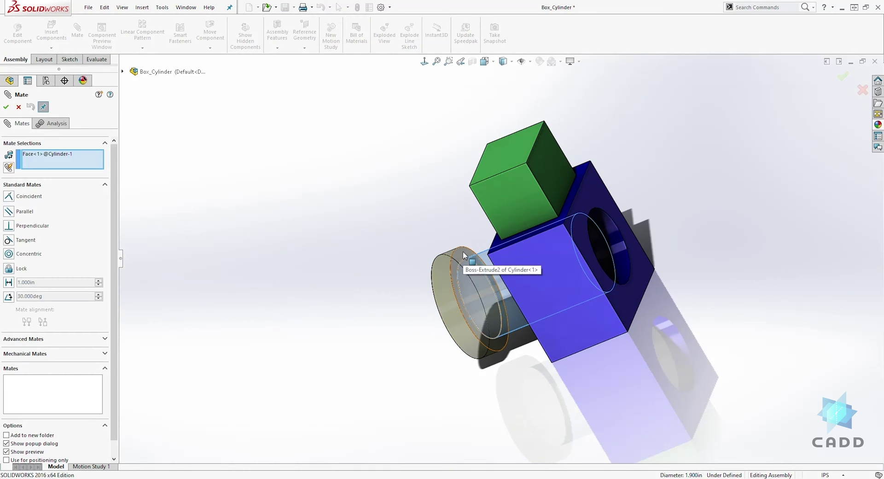
pyautogui.press('Escape')
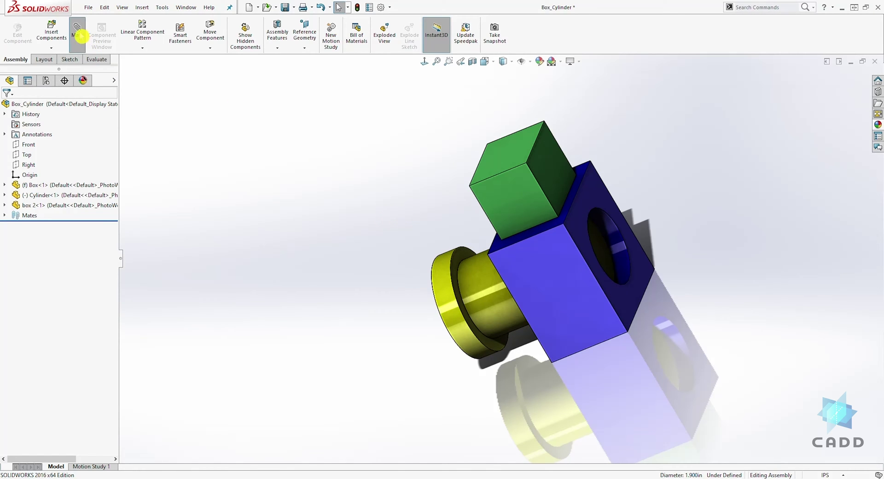
# Add a coincident mate between the underside of the cylinder's head and the blue box's front face around the hole
pyautogui.click(463, 253)
pyautogui.moveTo(354, 323); pyautogui.dragTo(400, 300, button='middle')
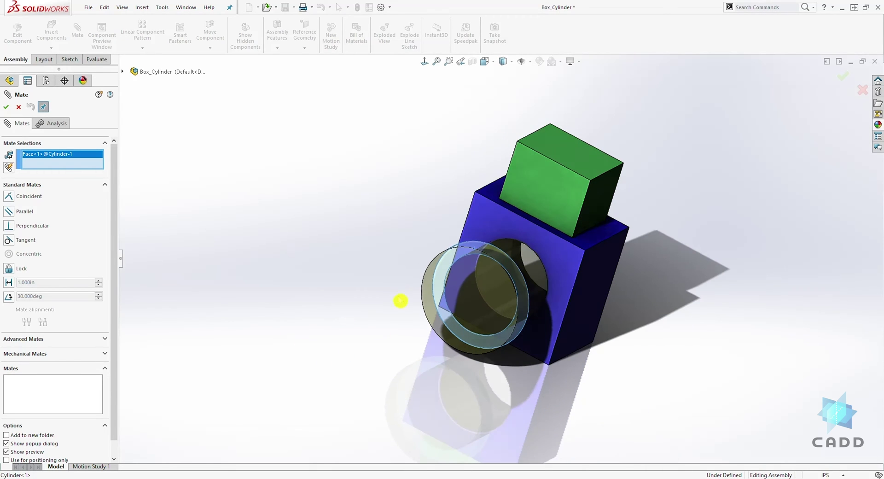
pyautogui.click(483, 218)
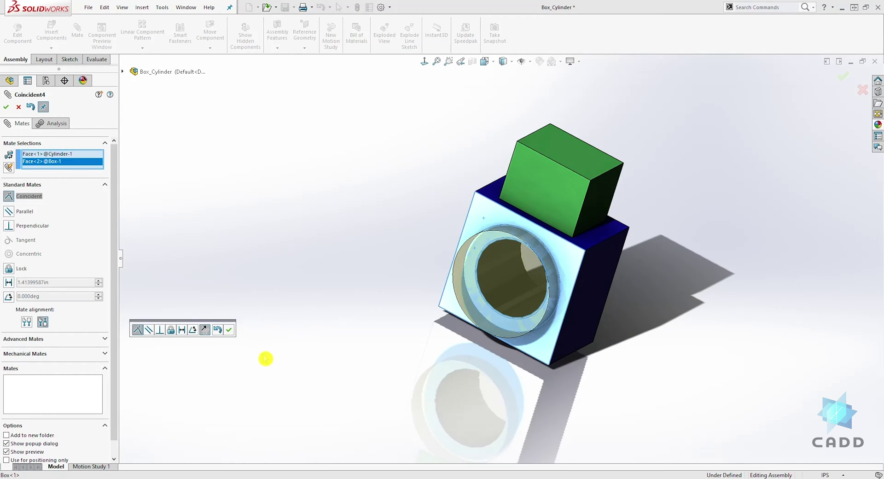
pyautogui.click(7, 108)
# Examine from several sides how the cylinder and the green box sit in the blue box
pyautogui.moveTo(286, 289); pyautogui.dragTo(234, 280, button='middle')
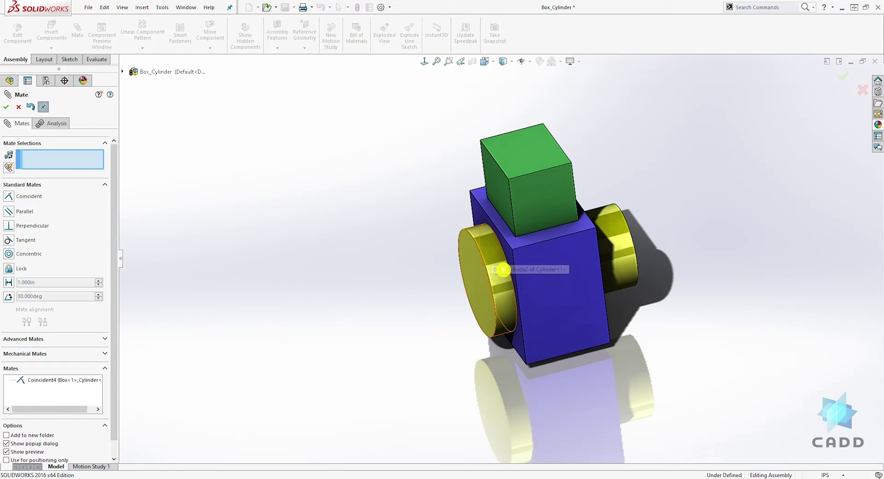
pyautogui.moveTo(457, 306); pyautogui.dragTo(560, 184, button='middle')
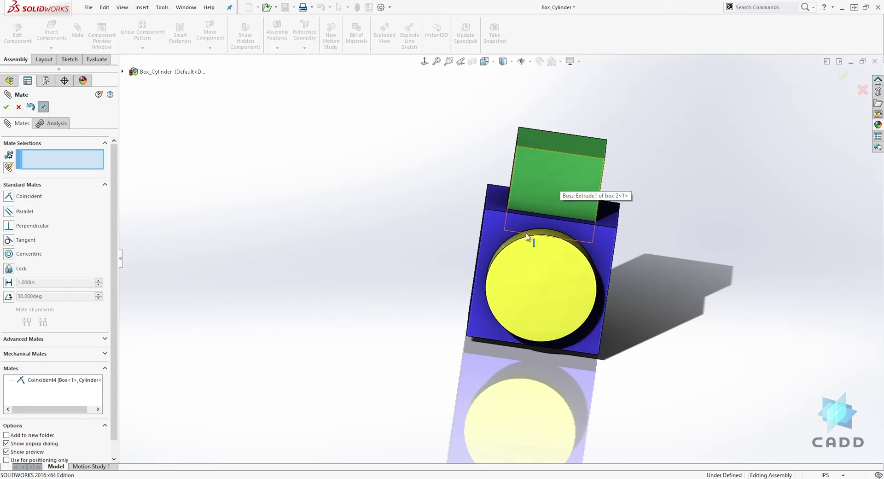
pyautogui.moveTo(542, 175); pyautogui.dragTo(585, 269, button='middle')
pyautogui.moveTo(525, 261); pyautogui.dragTo(602, 248, button='middle')
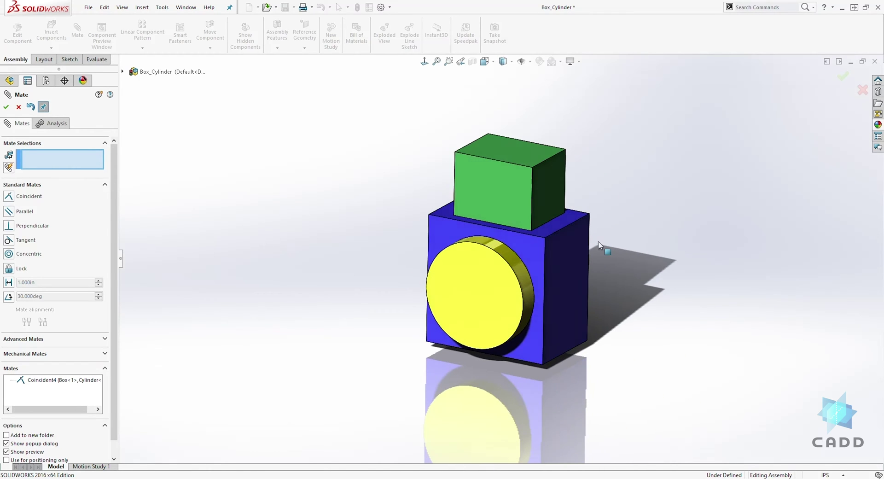
pyautogui.click(483, 251)
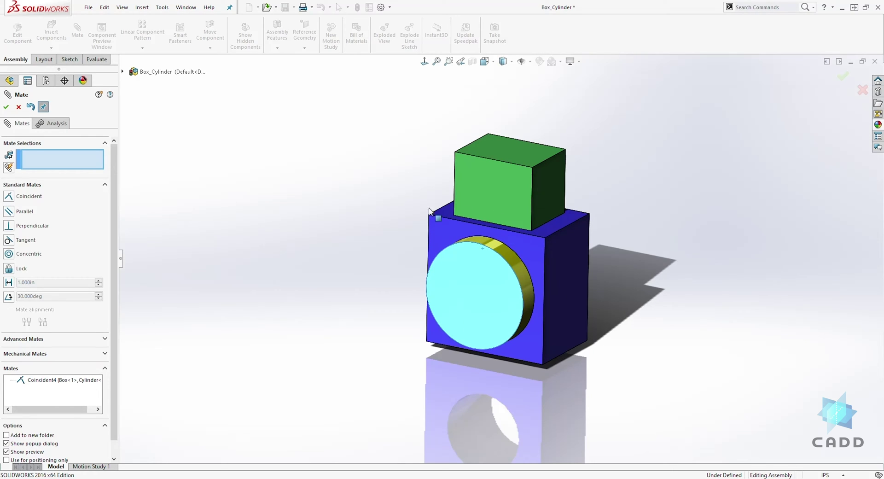
pyautogui.moveTo(501, 204); pyautogui.dragTo(462, 223)
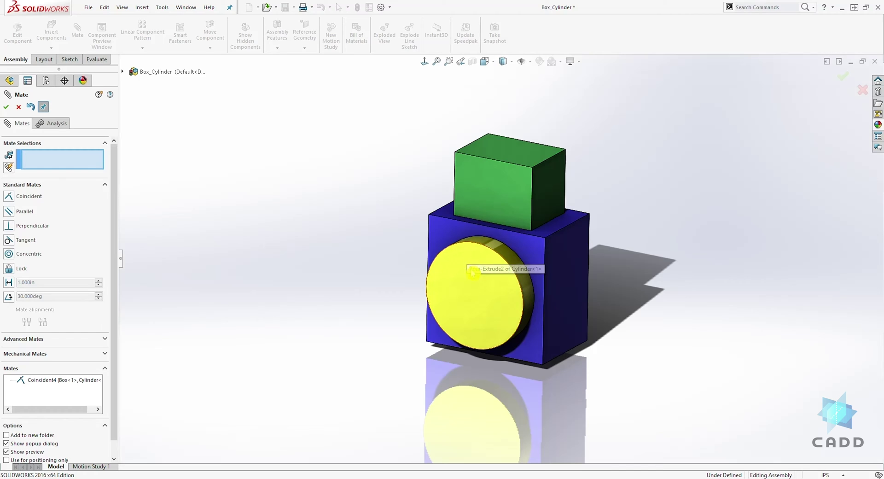
pyautogui.moveTo(652, 261)
pyautogui.mouseDown(button='middle')
pyautogui.moveTo(624, 271)
pyautogui.moveTo(647, 263)
pyautogui.mouseUp(button='middle')
pyautogui.click(188, 225)
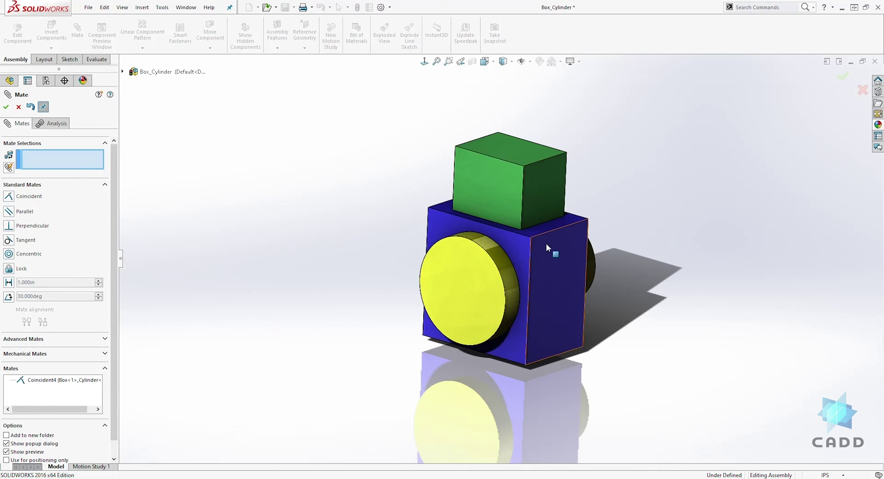
pyautogui.moveTo(552, 163); pyautogui.dragTo(459, 184, button='middle')
pyautogui.moveTo(485, 230); pyautogui.dragTo(559, 209, button='middle')
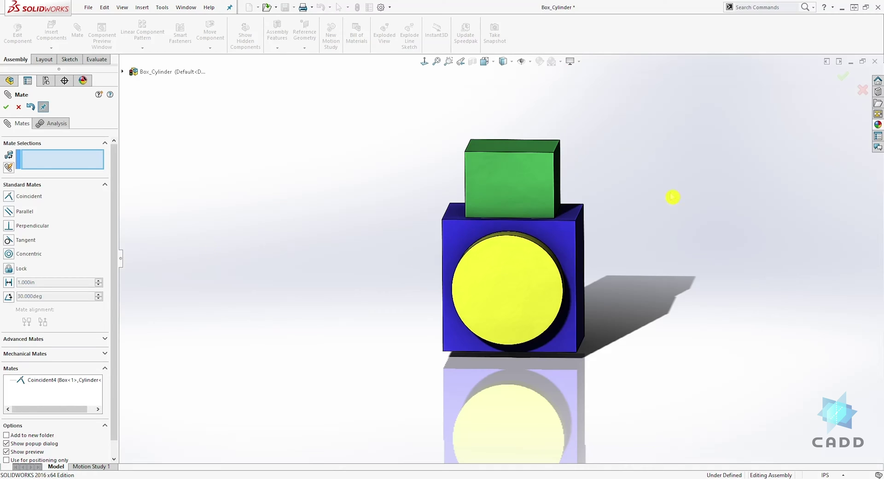
# In the Check Valve assembly, add a concentric mate between the seat's lower cylindrical face and the outer rim of the check body's flange
pyautogui.scroll(-2, 598, 176)
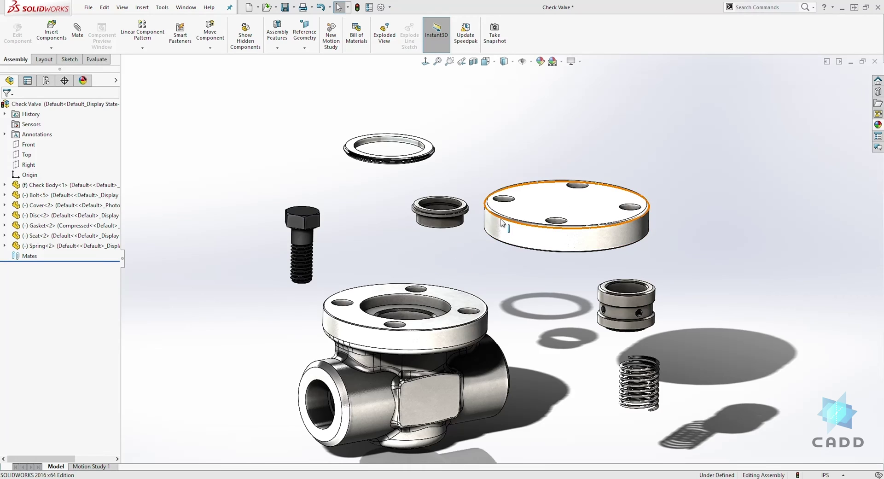
pyautogui.moveTo(509, 290); pyautogui.dragTo(474, 302, button='middle')
pyautogui.scroll(-5, 482, 296)
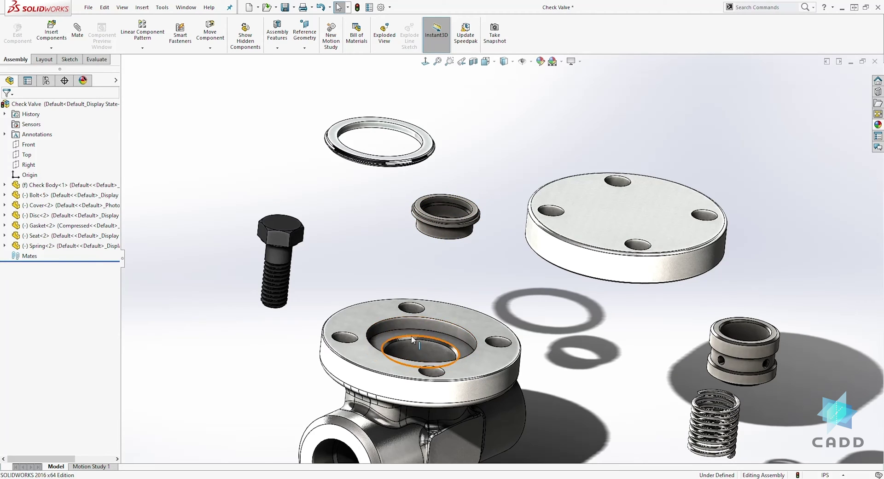
pyautogui.click(405, 304)
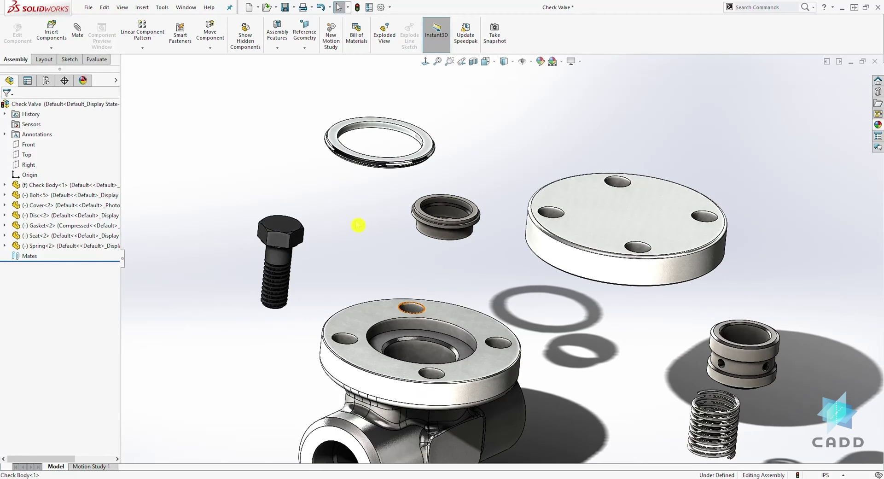
pyautogui.click(78, 32)
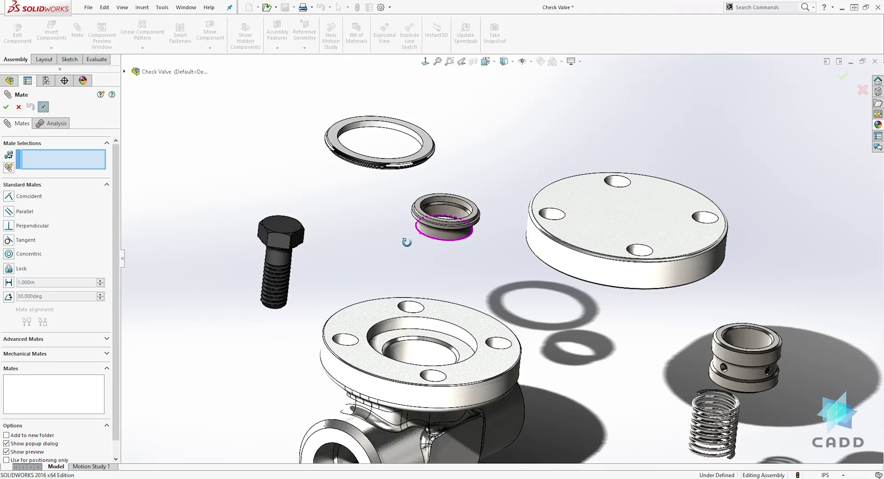
pyautogui.scroll(5, 445, 279)
pyautogui.scroll(-6, 474, 240)
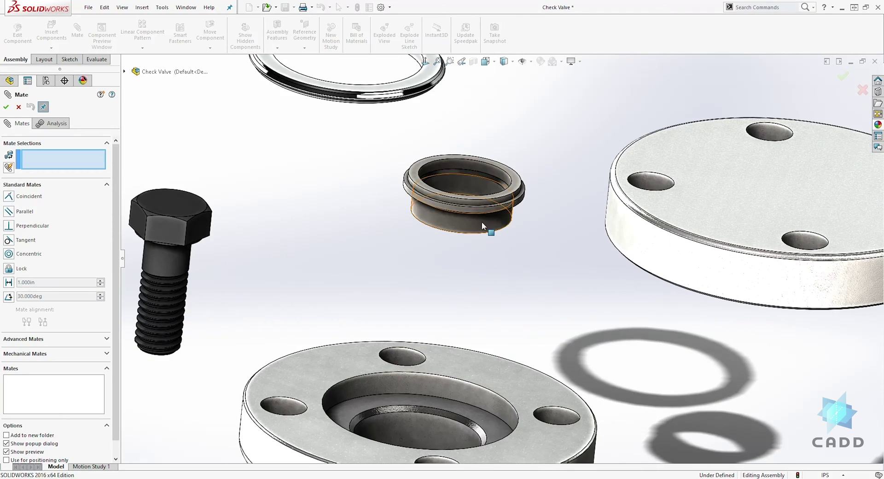
pyautogui.click(482, 223)
pyautogui.scroll(5, 491, 251)
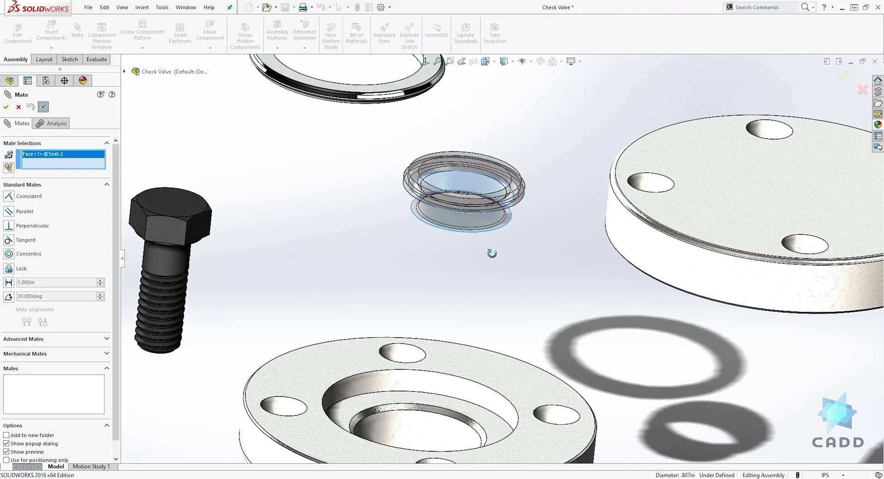
pyautogui.scroll(-4, 488, 315)
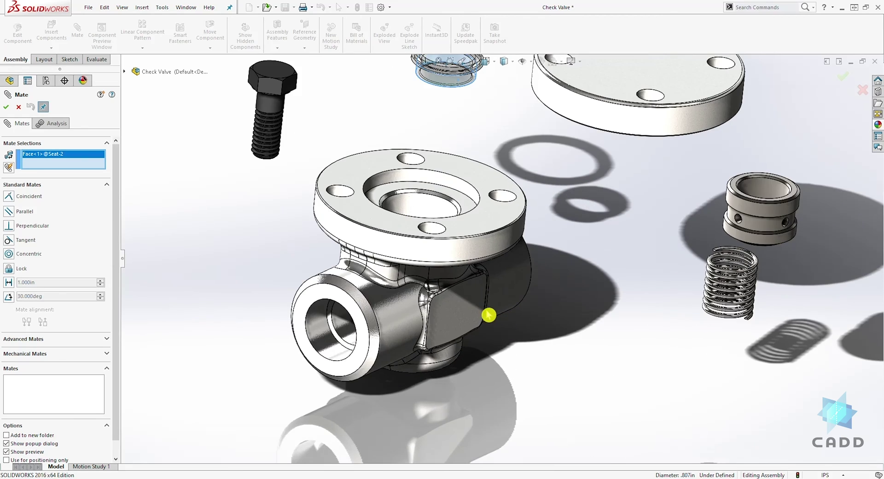
pyautogui.click(490, 244)
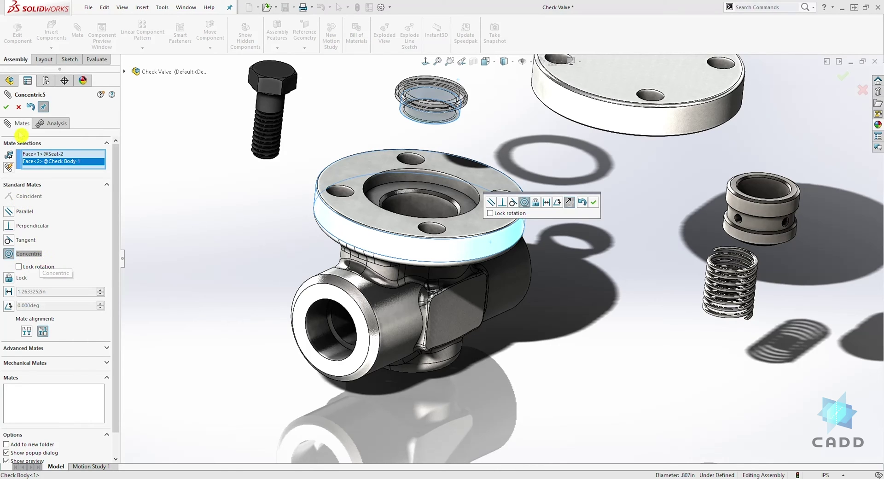
pyautogui.click(6, 107)
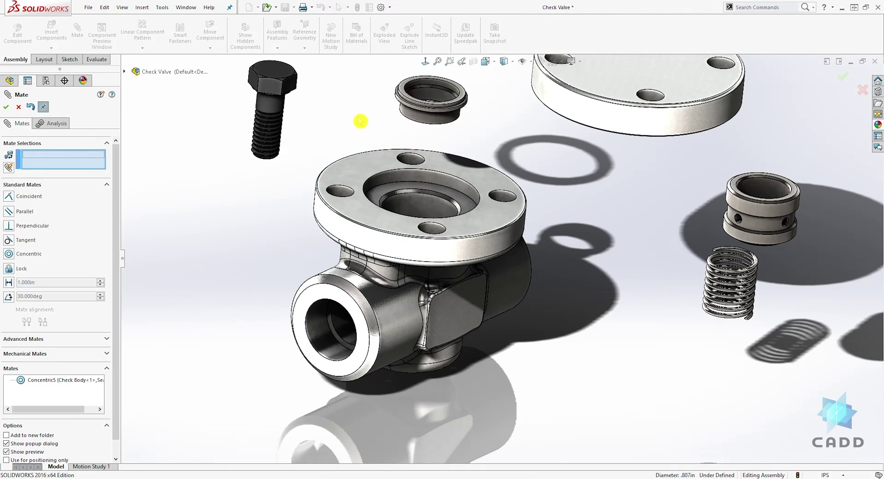
# Finish mating and move the seat above the check body to test its remaining freedom along the shared axis, then deselect it
pyautogui.click(431, 128)
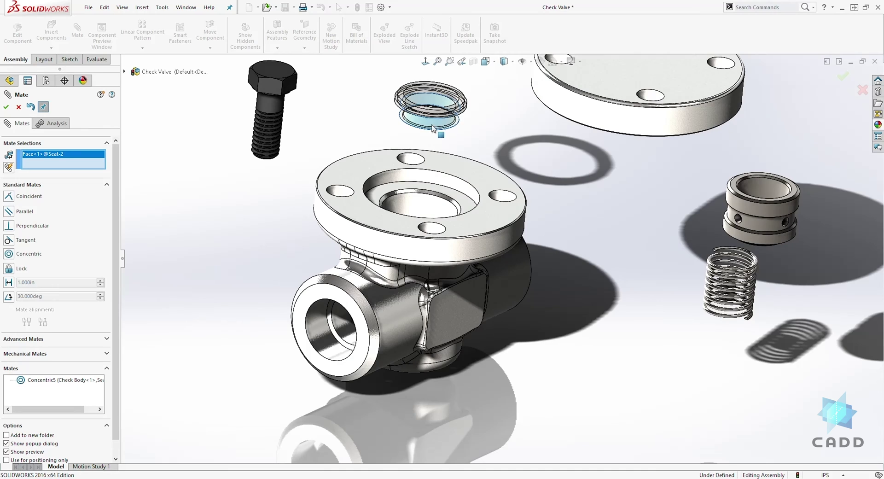
pyautogui.click(18, 107)
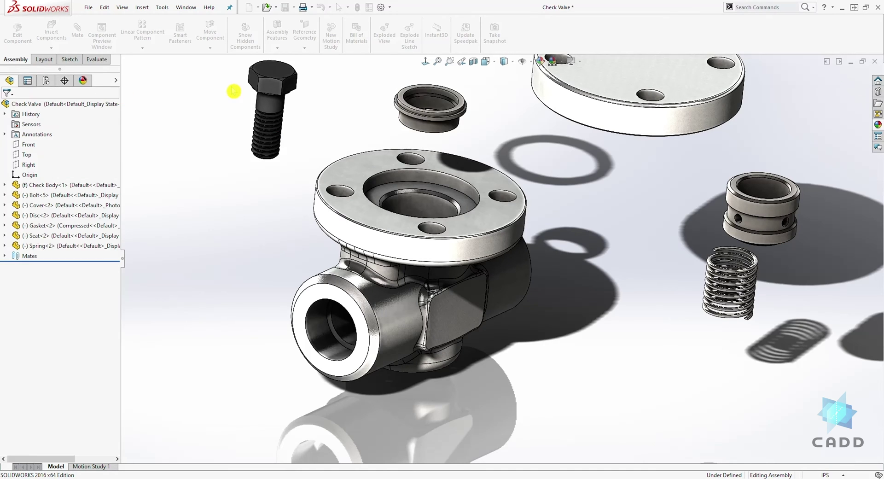
pyautogui.moveTo(428, 132)
pyautogui.mouseDown()
pyautogui.moveTo(426, 115)
pyautogui.moveTo(461, 203)
pyautogui.moveTo(516, 144)
pyautogui.moveTo(495, 140)
pyautogui.moveTo(472, 110)
pyautogui.mouseUp()
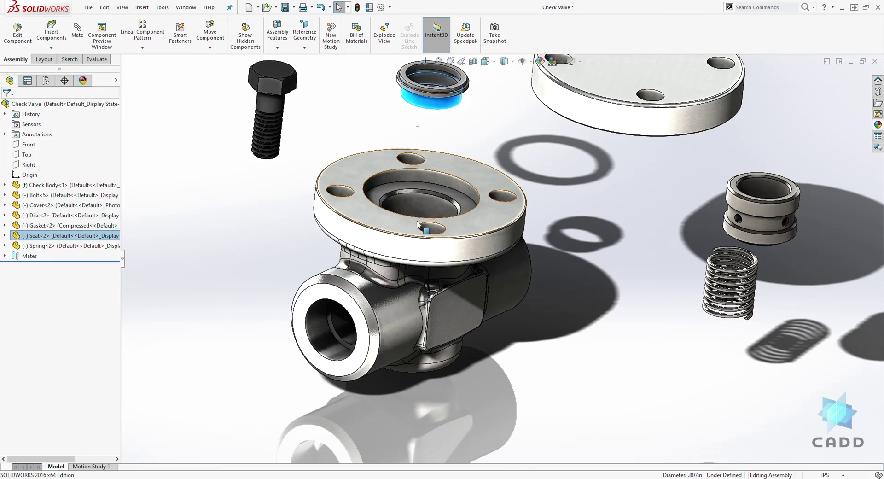
pyautogui.moveTo(524, 121); pyautogui.dragTo(567, 131, button='middle')
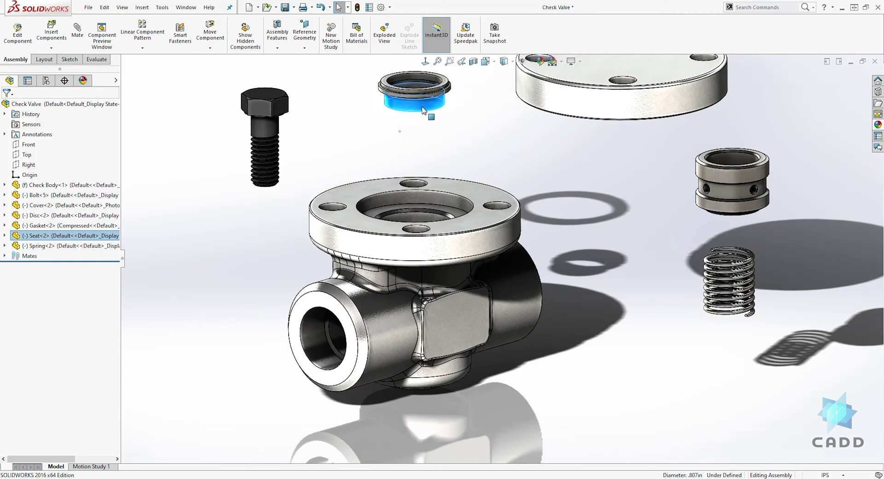
pyautogui.moveTo(432, 109)
pyautogui.mouseDown()
pyautogui.moveTo(435, 152)
pyautogui.moveTo(426, 83)
pyautogui.moveTo(364, 178)
pyautogui.moveTo(481, 152)
pyautogui.moveTo(479, 144)
pyautogui.mouseUp()
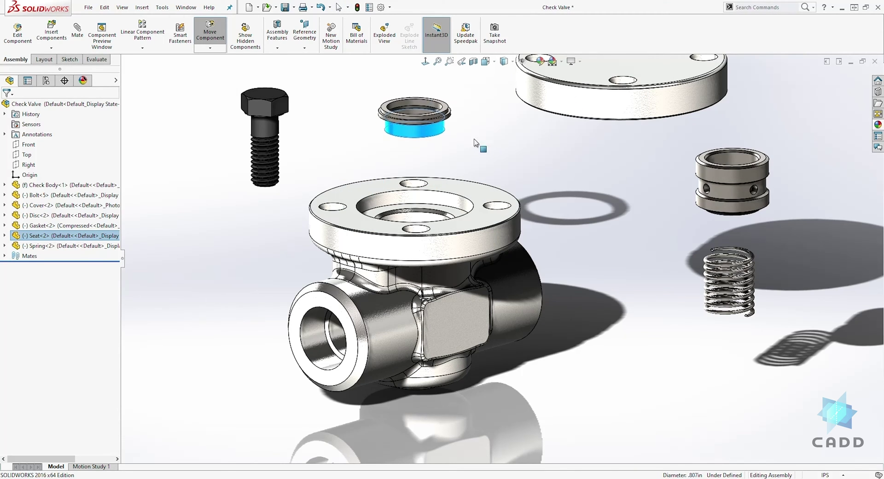
pyautogui.moveTo(419, 135)
pyautogui.mouseDown()
pyautogui.moveTo(504, 125)
pyautogui.moveTo(486, 195)
pyautogui.moveTo(465, 216)
pyautogui.moveTo(461, 67)
pyautogui.moveTo(456, 215)
pyautogui.moveTo(456, 171)
pyautogui.mouseUp()
pyautogui.moveTo(457, 177); pyautogui.dragTo(468, 162, button='middle')
pyautogui.scroll(-3, 453, 150)
pyautogui.click(476, 117)
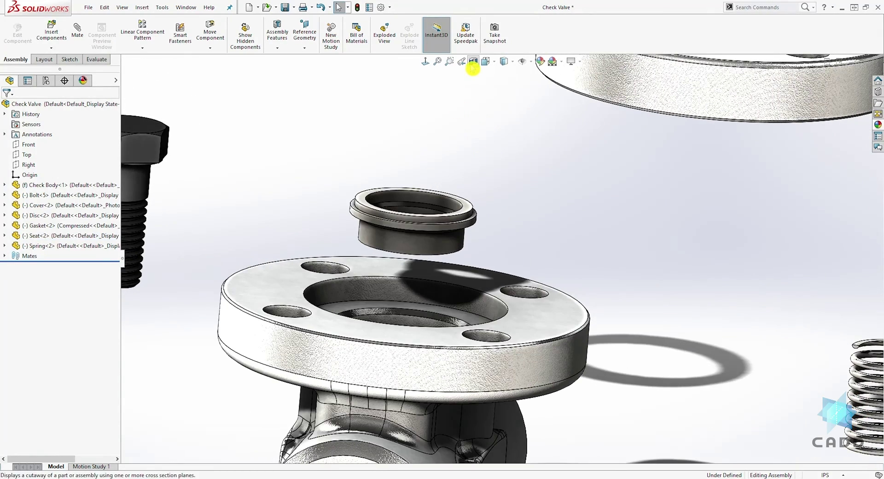
# Section the assembly along the Front plane and add a coincident mate between the underside of the seat's flange and the check body's inner ledge
pyautogui.click(472, 64)
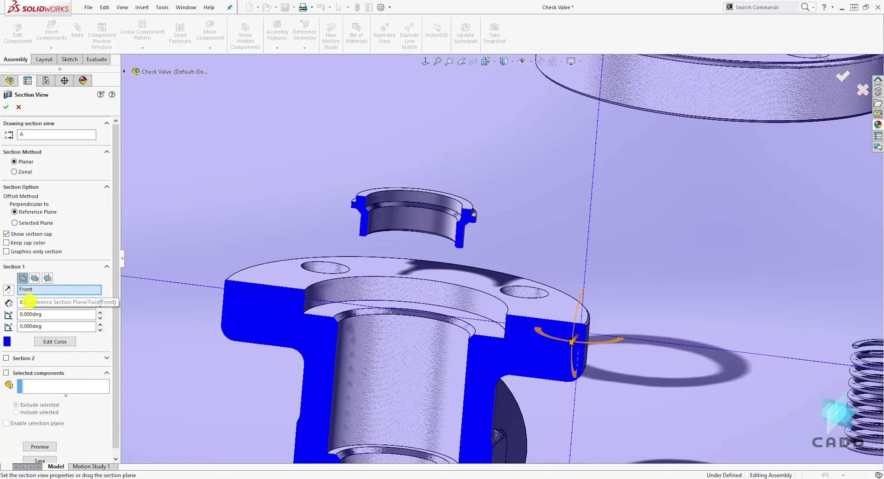
pyautogui.click(6, 107)
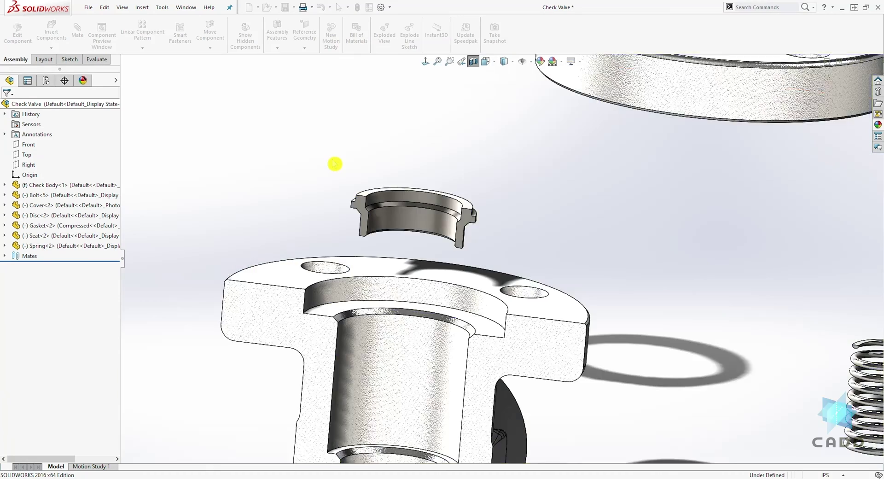
pyautogui.scroll(5, 460, 201)
pyautogui.moveTo(520, 280); pyautogui.dragTo(476, 204, button='middle')
pyautogui.scroll(-10, 499, 283)
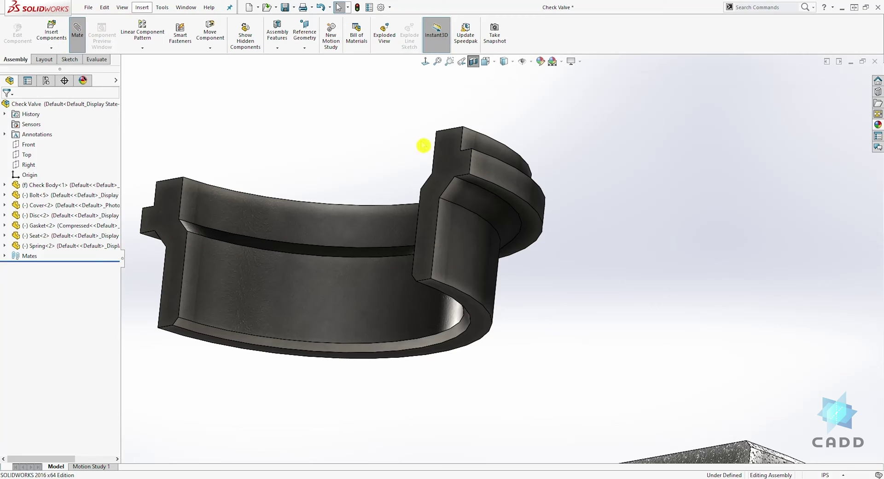
pyautogui.scroll(-3, 491, 190)
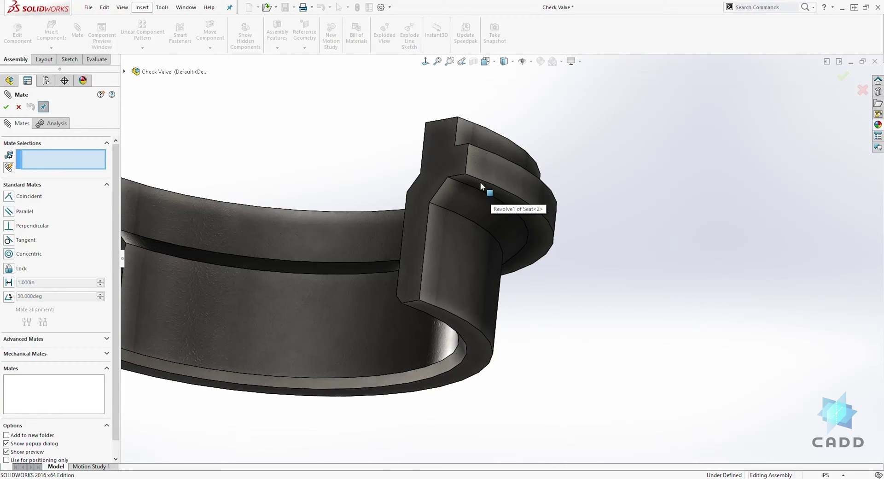
pyautogui.click(503, 194)
pyautogui.scroll(3, 528, 202)
pyautogui.scroll(10, 543, 213)
pyautogui.moveTo(496, 294); pyautogui.dragTo(538, 396, button='middle')
pyautogui.scroll(-8, 507, 360)
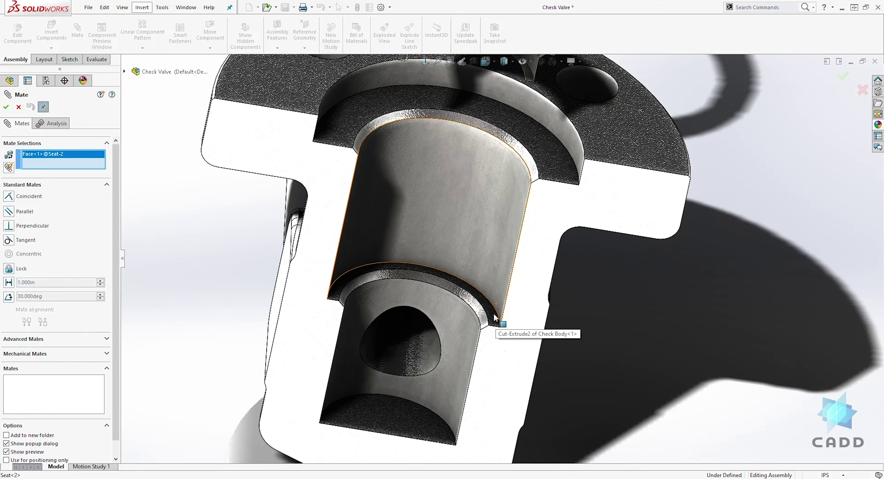
pyautogui.click(496, 317)
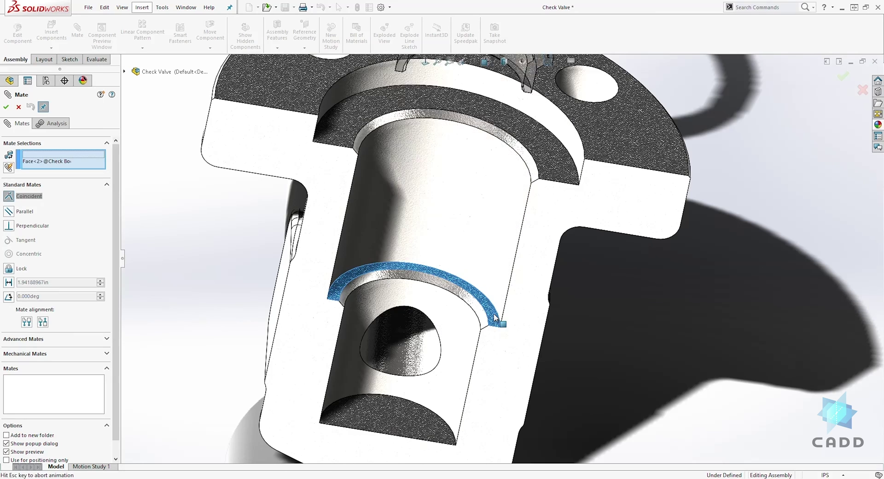
pyautogui.click(7, 107)
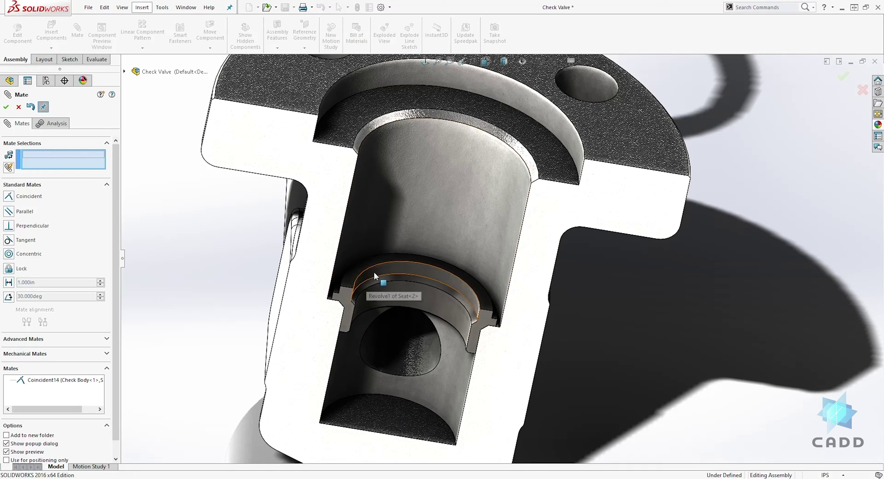
# Try moving the seat inside the check body to test its remaining freedom, and finish mating
pyautogui.moveTo(391, 270)
pyautogui.mouseDown()
pyautogui.moveTo(353, 294)
pyautogui.moveTo(475, 228)
pyautogui.moveTo(449, 239)
pyautogui.moveTo(422, 187)
pyautogui.moveTo(517, 292)
pyautogui.moveTo(308, 336)
pyautogui.moveTo(323, 294)
pyautogui.moveTo(485, 355)
pyautogui.moveTo(290, 371)
pyautogui.moveTo(431, 223)
pyautogui.moveTo(467, 329)
pyautogui.moveTo(400, 239)
pyautogui.mouseUp()
pyautogui.click(249, 259)
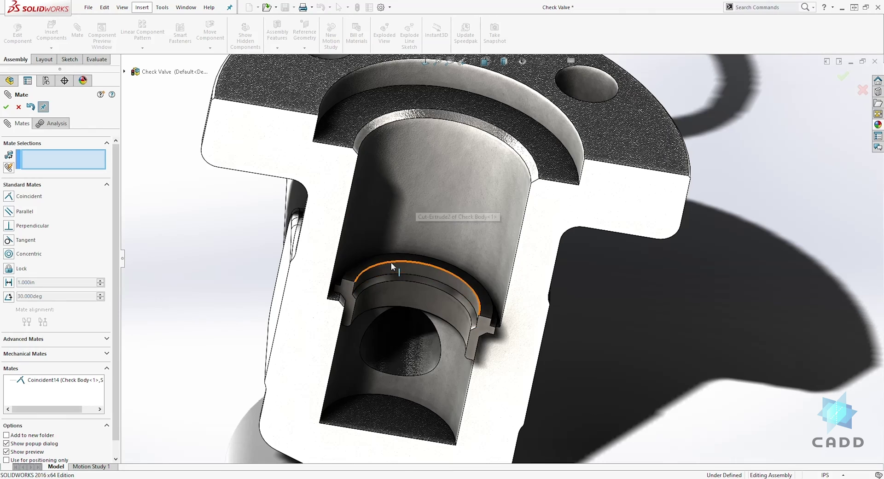
pyautogui.moveTo(392, 263)
pyautogui.mouseDown()
pyautogui.moveTo(374, 267)
pyautogui.moveTo(489, 355)
pyautogui.moveTo(414, 377)
pyautogui.moveTo(381, 351)
pyautogui.moveTo(329, 246)
pyautogui.moveTo(449, 198)
pyautogui.moveTo(399, 197)
pyautogui.mouseUp()
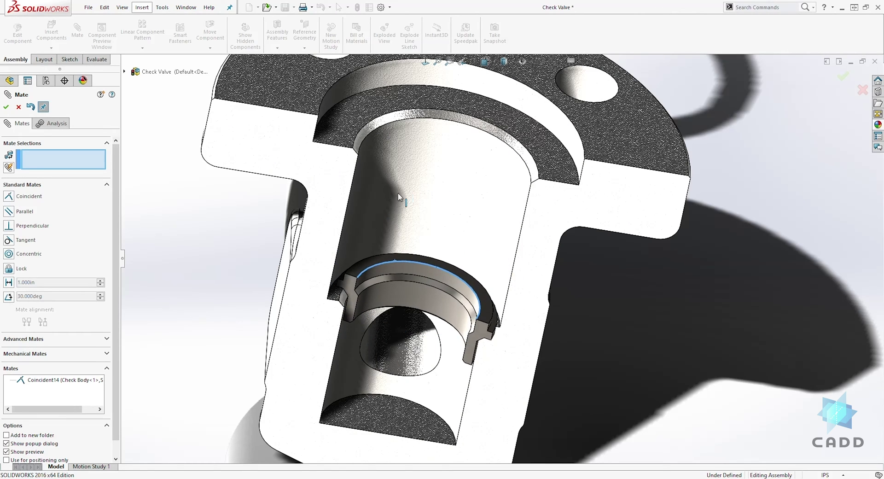
pyautogui.moveTo(392, 277)
pyautogui.mouseDown()
pyautogui.moveTo(377, 281)
pyautogui.moveTo(390, 269)
pyautogui.mouseUp()
pyautogui.click(382, 279)
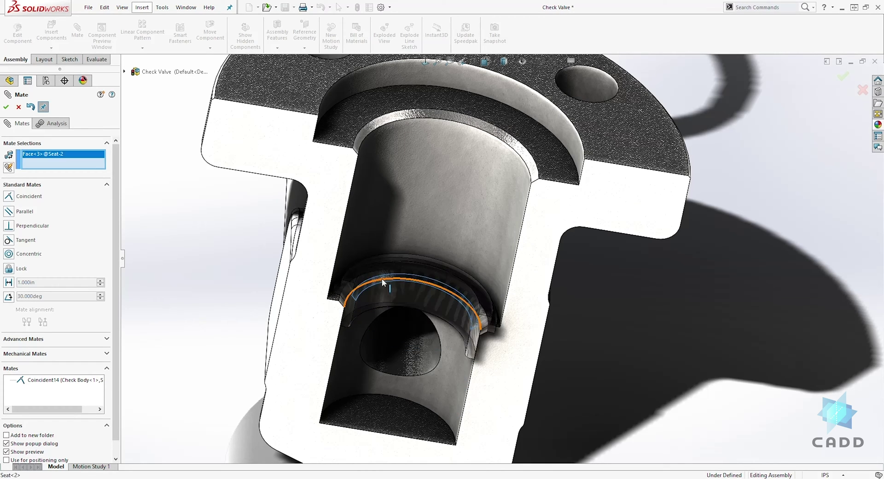
pyautogui.moveTo(382, 266); pyautogui.dragTo(372, 272)
pyautogui.rightClick(50, 154)
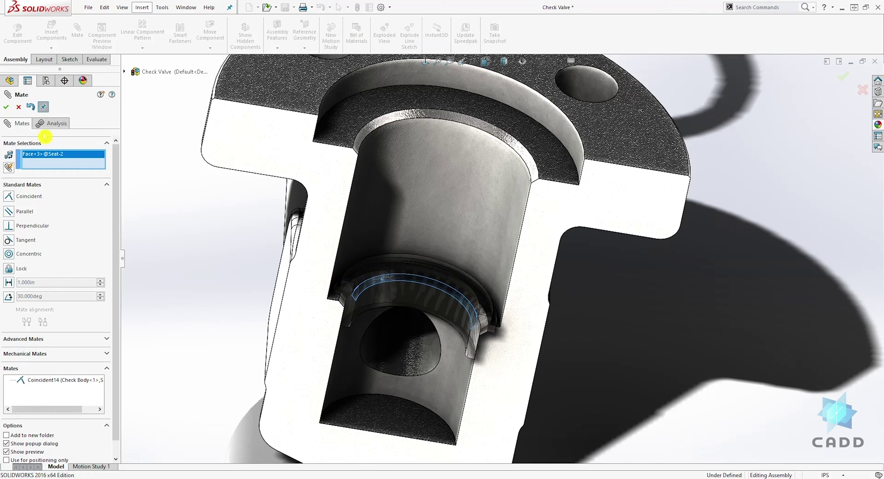
pyautogui.click(20, 107)
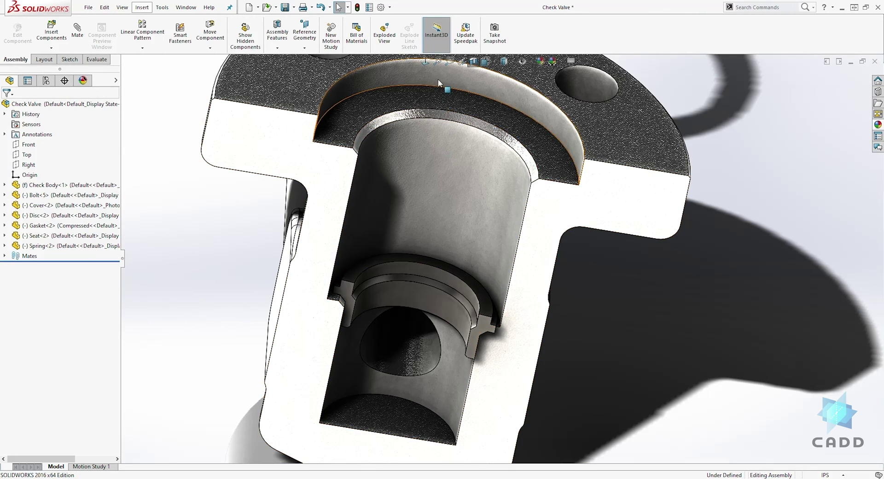
# Turn off the section view and add a concentric mate between the disc's recessed cylindrical face and the outer rim of the check body's flange
pyautogui.keyDown('ctrl'); pyautogui.moveTo(458, 88); pyautogui.dragTo(476, 83, button='middle'); pyautogui.keyUp('ctrl')
pyautogui.click(474, 63)
pyautogui.scroll(4, 529, 184)
pyautogui.moveTo(604, 224); pyautogui.dragTo(693, 207, button='middle')
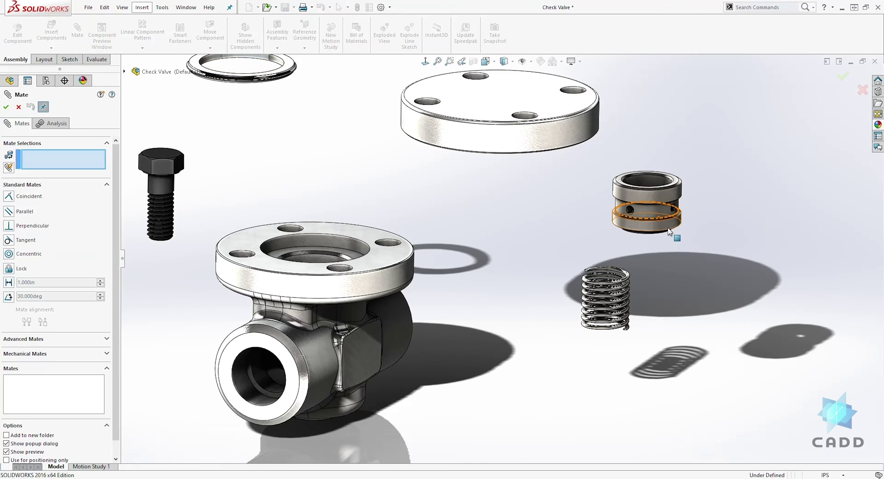
pyautogui.scroll(-2, 650, 216)
pyautogui.click(648, 210)
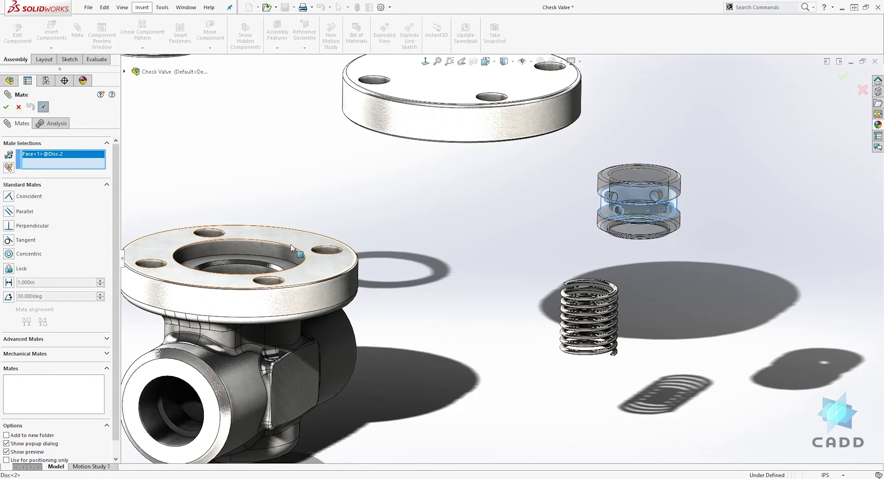
pyautogui.click(335, 289)
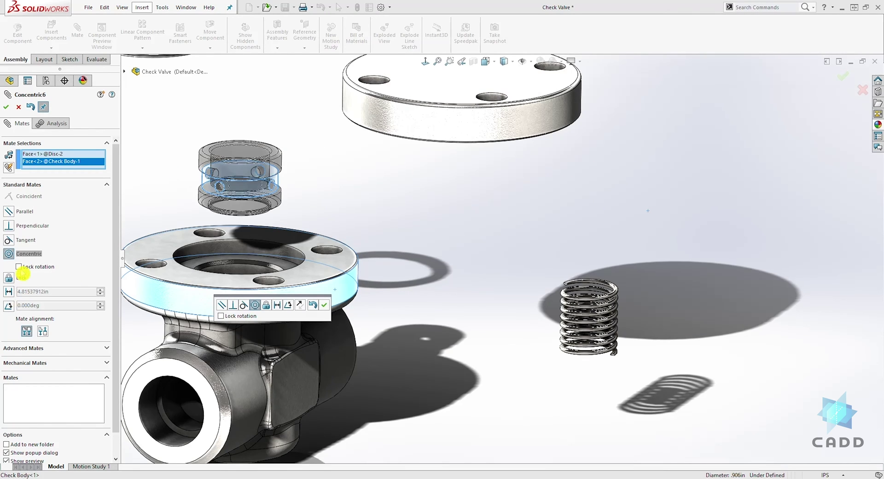
pyautogui.click(7, 107)
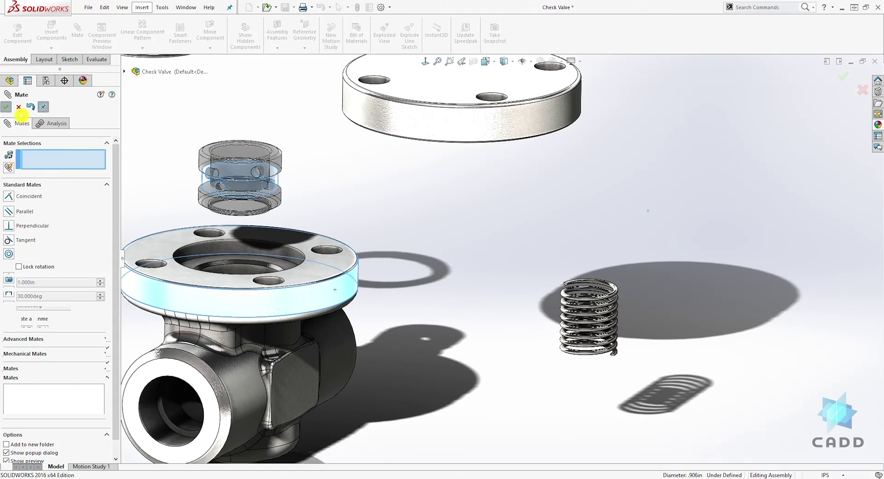
pyautogui.moveTo(201, 198); pyautogui.dragTo(249, 190, button='middle')
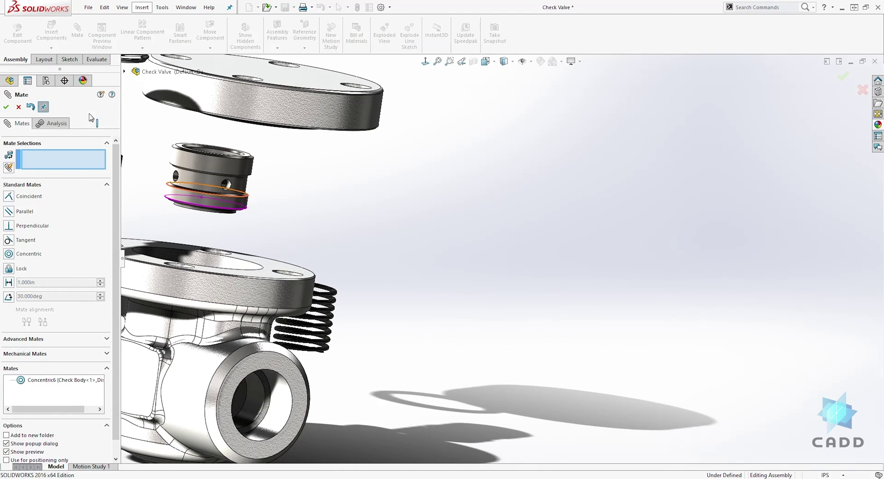
pyautogui.click(6, 108)
# Show a section view of the assembly along the Front plane with the disc above the check body
pyautogui.scroll(2, 418, 116)
pyautogui.moveTo(378, 169); pyautogui.dragTo(349, 189, button='middle')
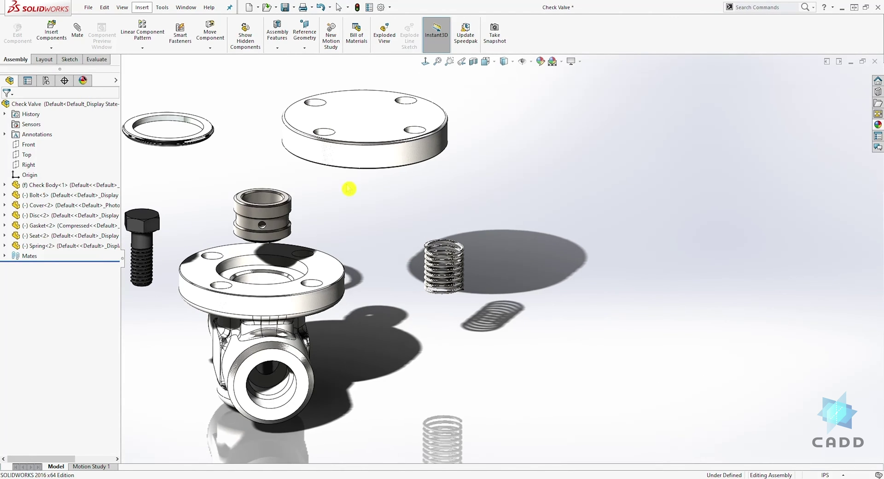
pyautogui.click(473, 61)
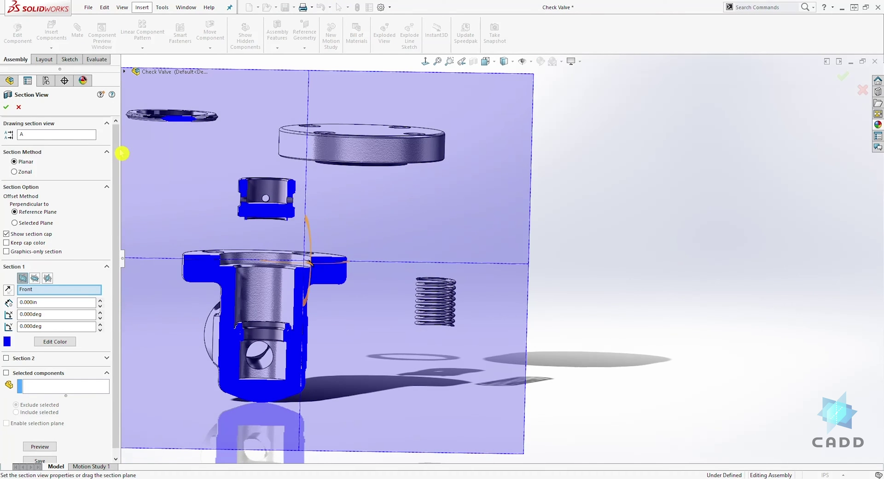
pyautogui.click(10, 107)
# Add a coincident mate between the disc's annular underside face and the top face of the seat inside the check body
pyautogui.moveTo(278, 218); pyautogui.dragTo(249, 143, button='middle')
pyautogui.scroll(-4, 284, 217)
pyautogui.keyDown('ctrl'); pyautogui.moveTo(296, 207); pyautogui.dragTo(338, 218, button='middle'); pyautogui.keyUp('ctrl')
pyautogui.scroll(-3, 380, 207)
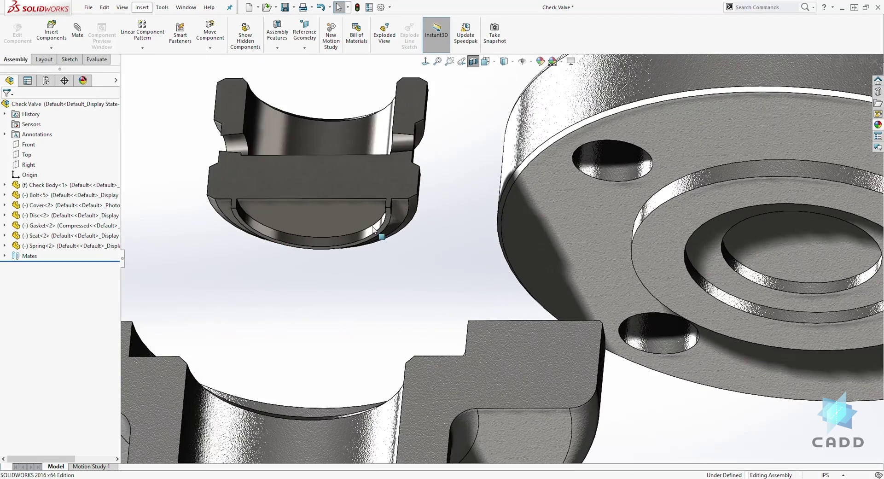
pyautogui.click(401, 244)
pyautogui.scroll(5, 405, 240)
pyautogui.moveTo(414, 253); pyautogui.dragTo(413, 398, button='middle')
pyautogui.scroll(-3, 454, 421)
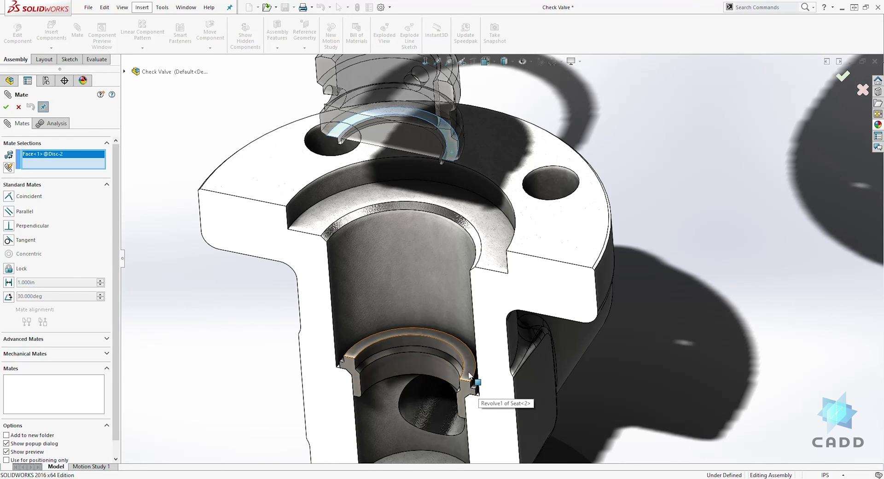
pyautogui.click(470, 375)
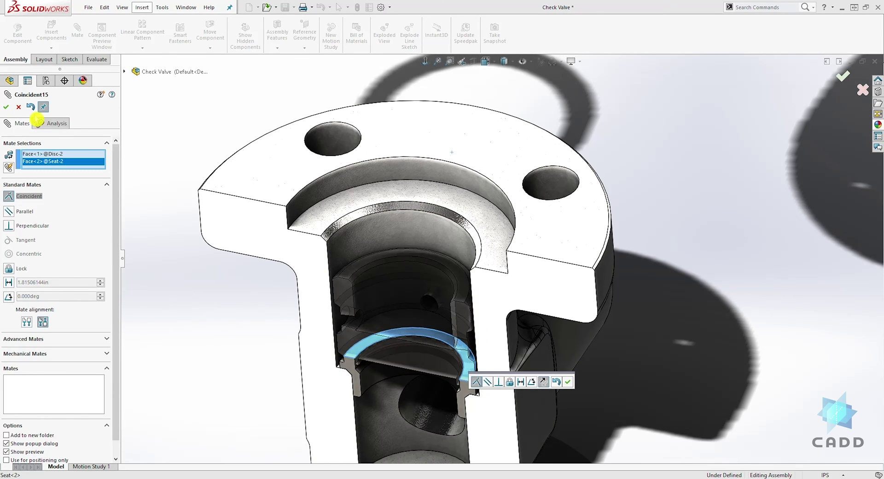
pyautogui.click(7, 108)
# Finish mating the disc and turn off the section view
pyautogui.moveTo(396, 244); pyautogui.dragTo(380, 210, button='middle')
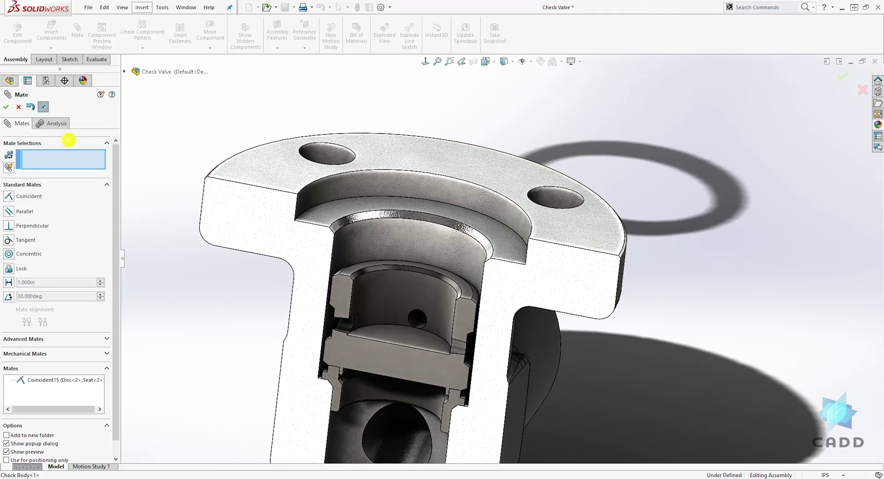
pyautogui.click(7, 109)
pyautogui.click(435, 31)
pyautogui.click(473, 61)
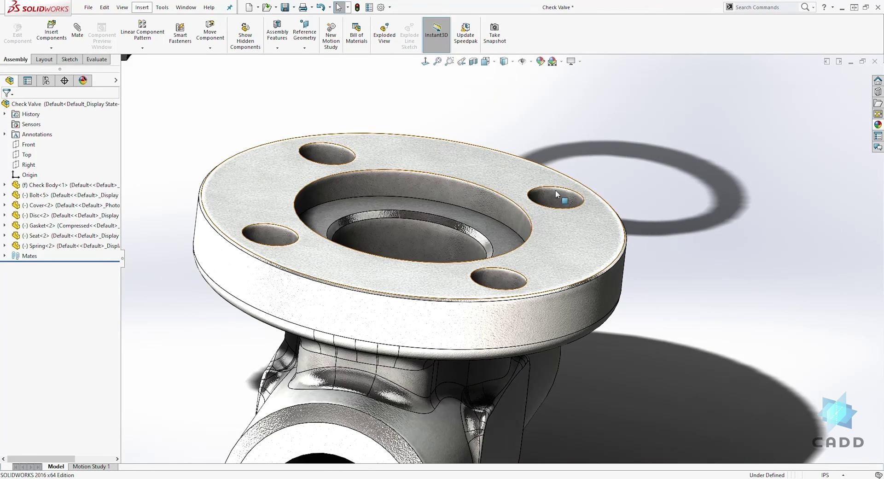
# Add a concentric mate between the gasket's inner cylindrical face and the cylindrical wall of the recess in the check body's flange
pyautogui.scroll(3, 556, 189)
pyautogui.moveTo(610, 216); pyautogui.dragTo(650, 228, button='middle')
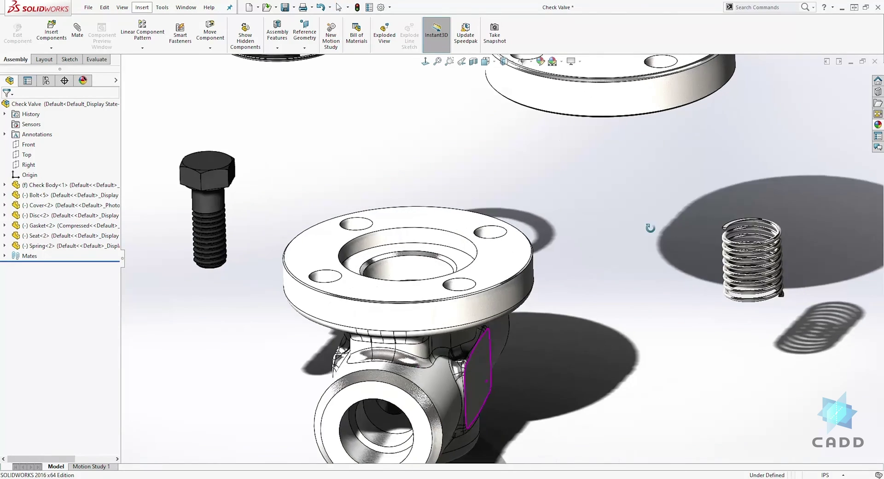
pyautogui.scroll(2, 648, 224)
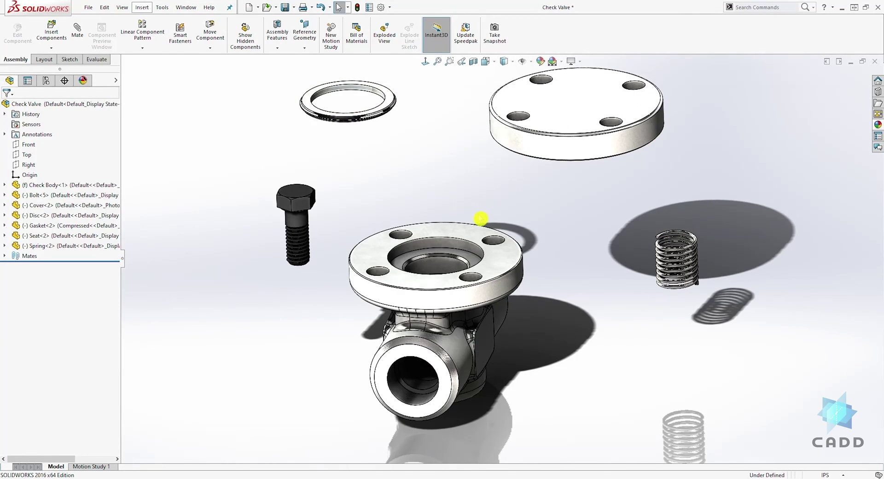
pyautogui.moveTo(480, 219); pyautogui.dragTo(466, 179, button='middle')
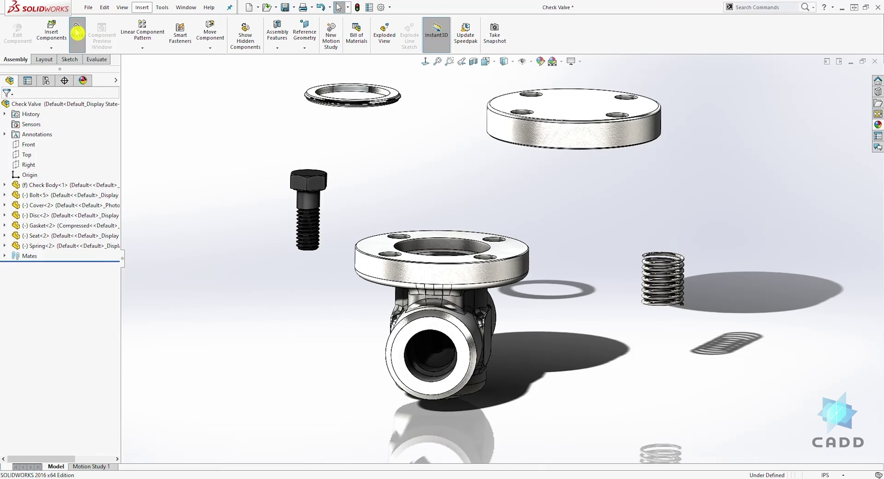
pyautogui.scroll(-3, 402, 138)
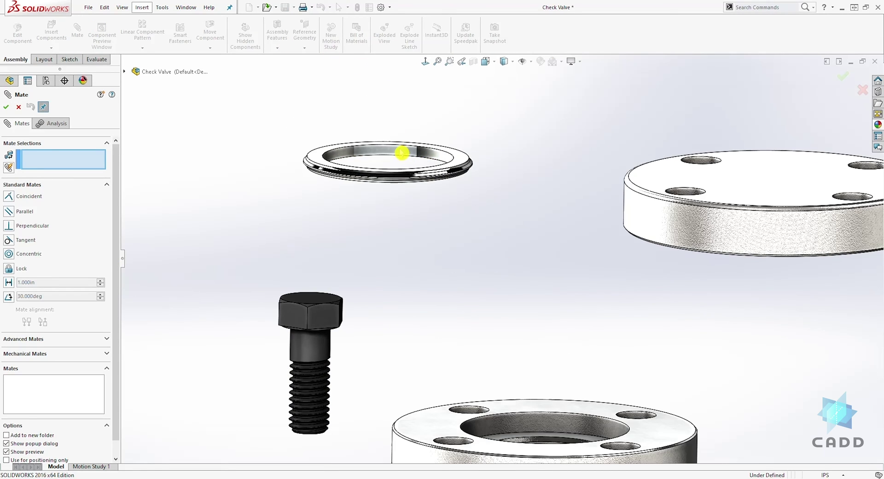
pyautogui.click(399, 154)
pyautogui.scroll(3, 488, 262)
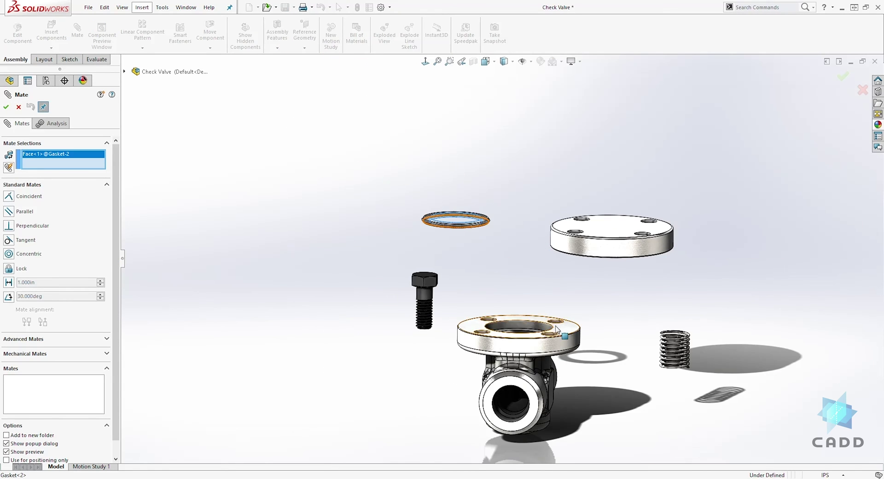
pyautogui.scroll(-2, 519, 324)
pyautogui.click(509, 307)
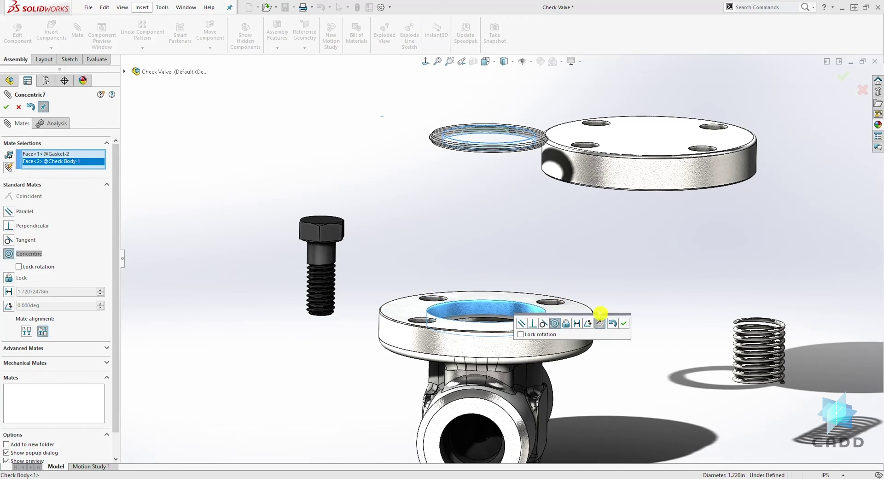
pyautogui.click(625, 325)
# Add a coincident mate between the gasket's underside and the floor of the flange recess in the check body, and finish mating
pyautogui.moveTo(617, 236); pyautogui.dragTo(561, 129, button='middle')
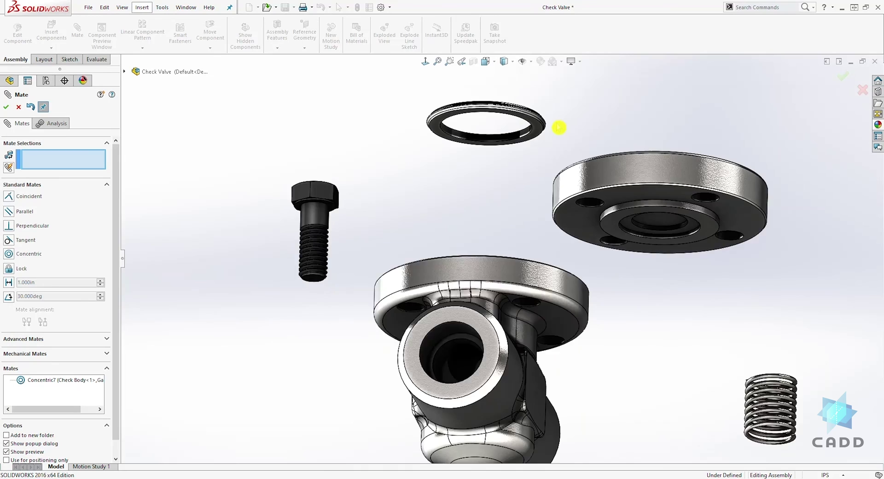
pyautogui.scroll(-4, 548, 152)
pyautogui.click(518, 159)
pyautogui.moveTo(517, 171); pyautogui.dragTo(504, 328, button='middle')
pyautogui.scroll(7, 505, 329)
pyautogui.scroll(-3, 513, 344)
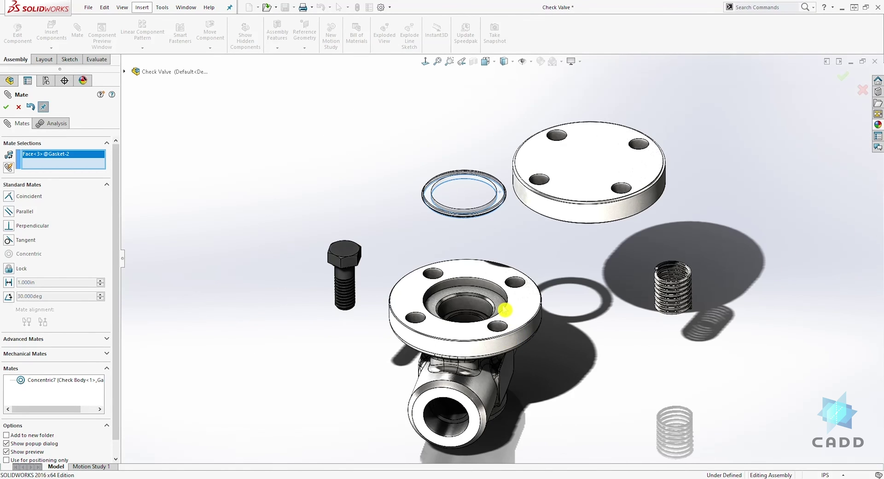
pyautogui.click(499, 305)
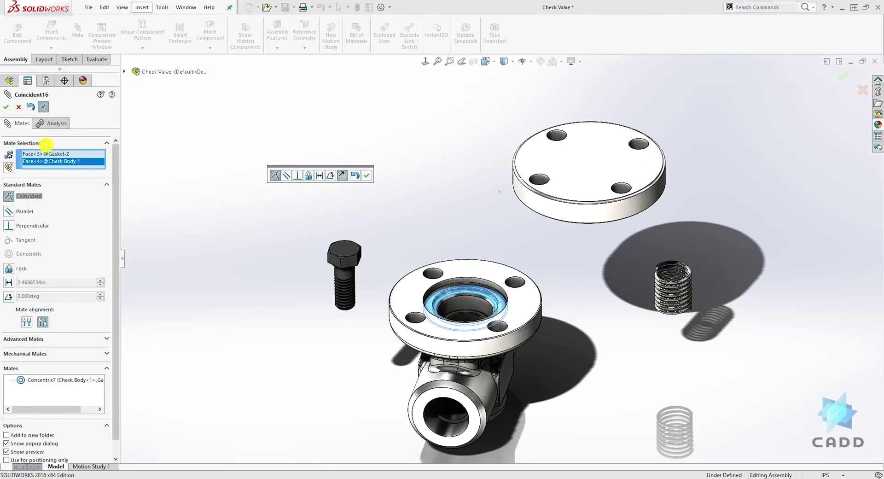
pyautogui.click(8, 109)
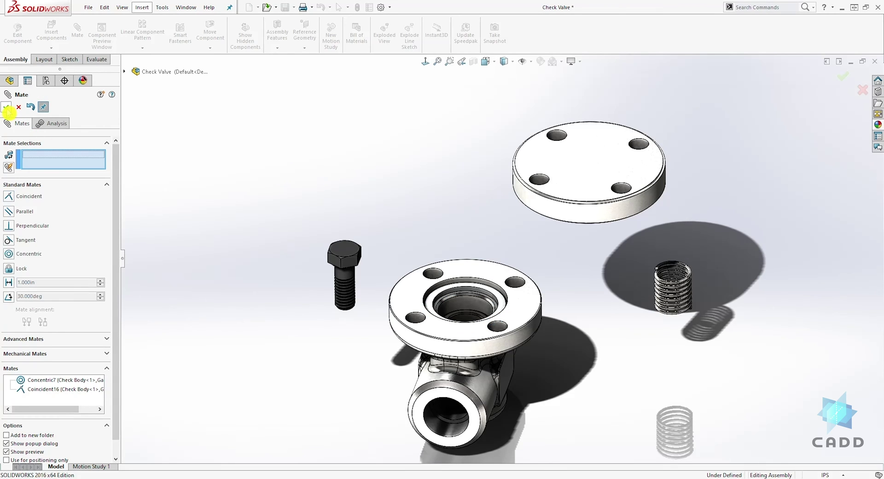
pyautogui.click(9, 108)
pyautogui.moveTo(693, 226); pyautogui.dragTo(604, 324, button='middle')
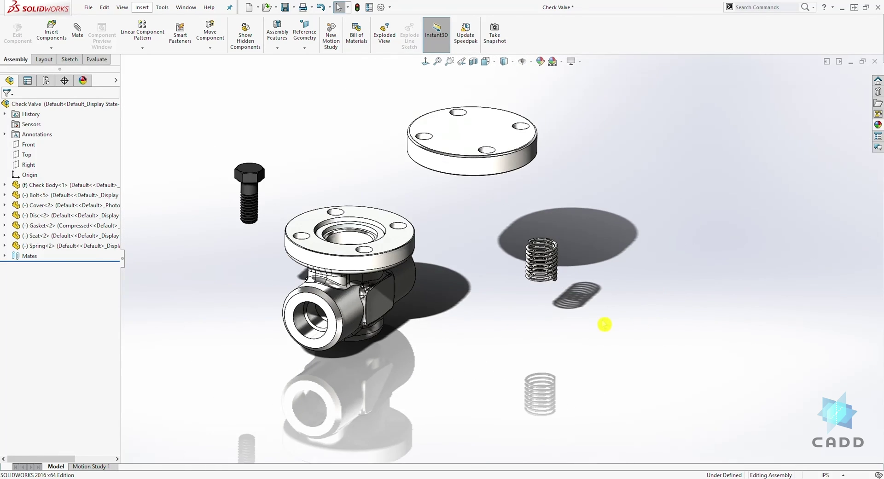
# Show Sketch1, the sketch line along the spring's axis, from the spring's Sweep1 feature
pyautogui.scroll(-3, 534, 306)
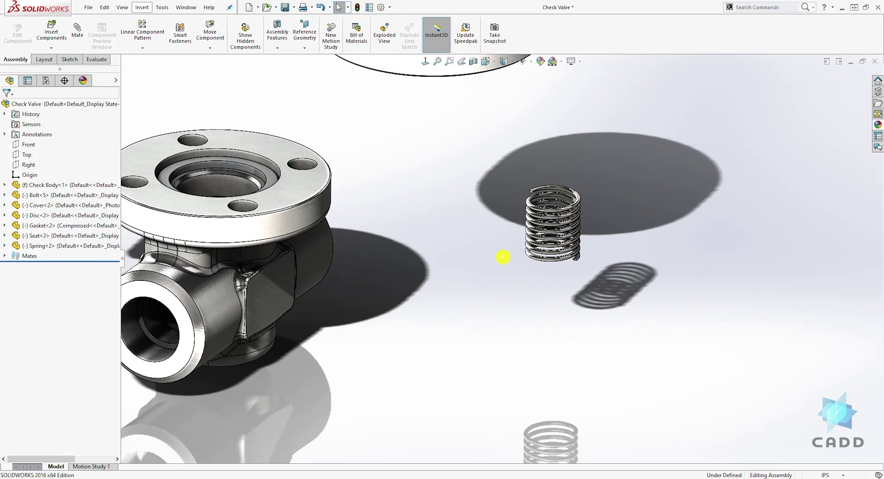
pyautogui.scroll(3, 503, 256)
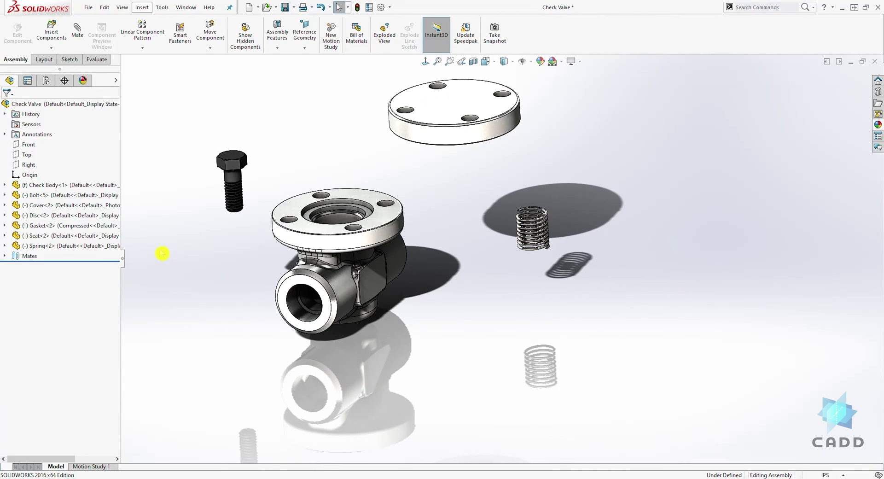
pyautogui.scroll(-2, 594, 207)
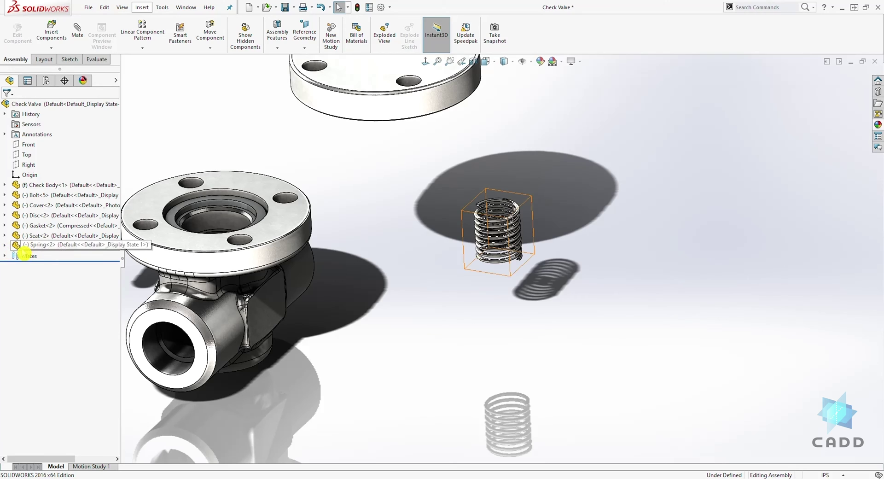
pyautogui.click(5, 246)
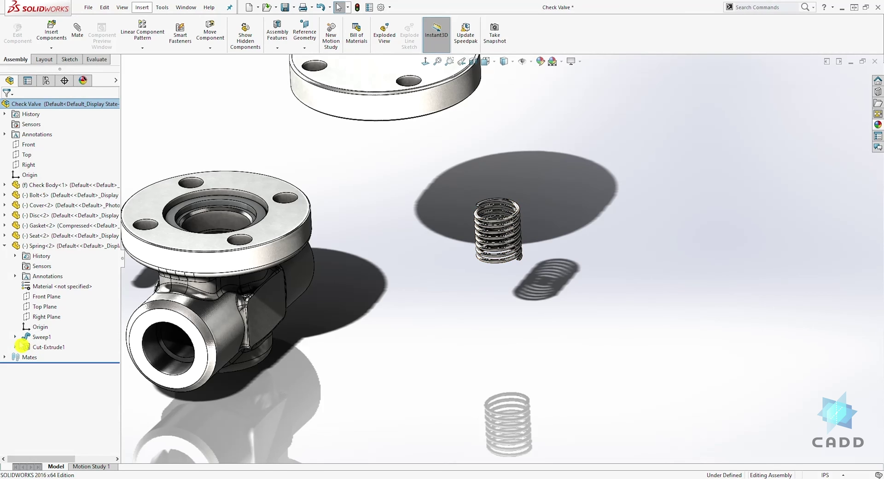
pyautogui.click(16, 337)
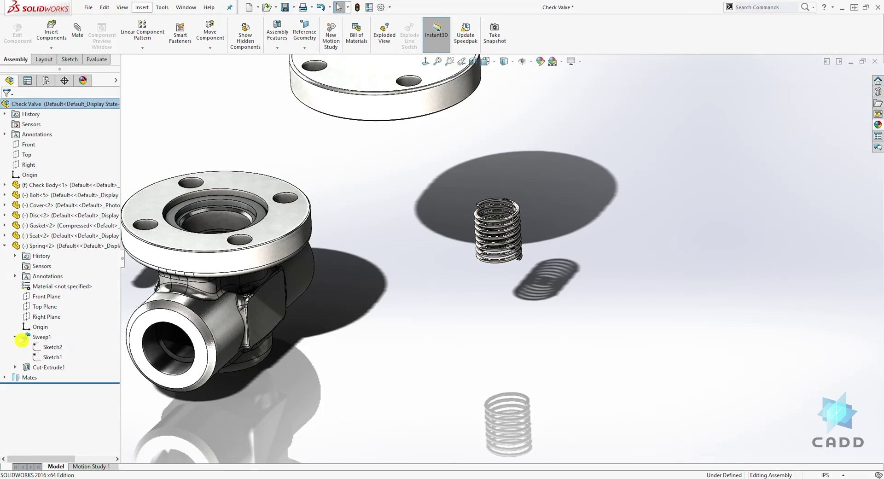
pyautogui.rightClick(52, 357)
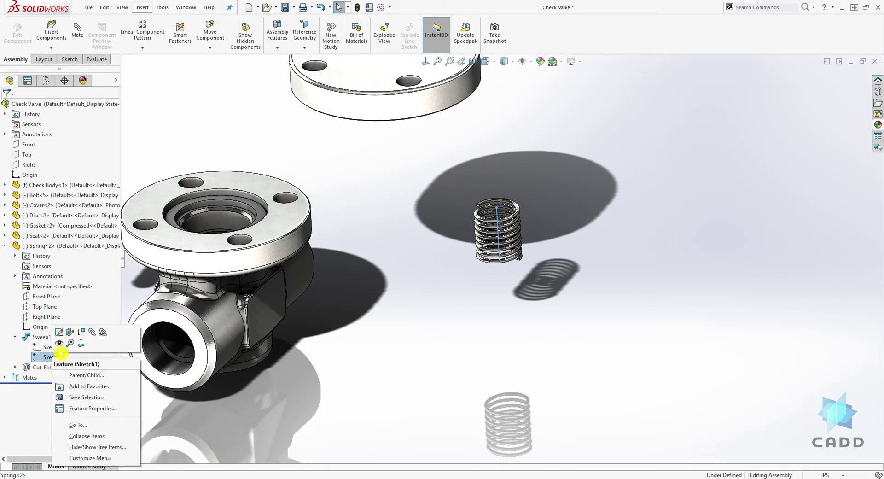
pyautogui.click(60, 349)
# Turn on the display of temporary axes in the assembly
pyautogui.moveTo(442, 292); pyautogui.dragTo(407, 288, button='middle')
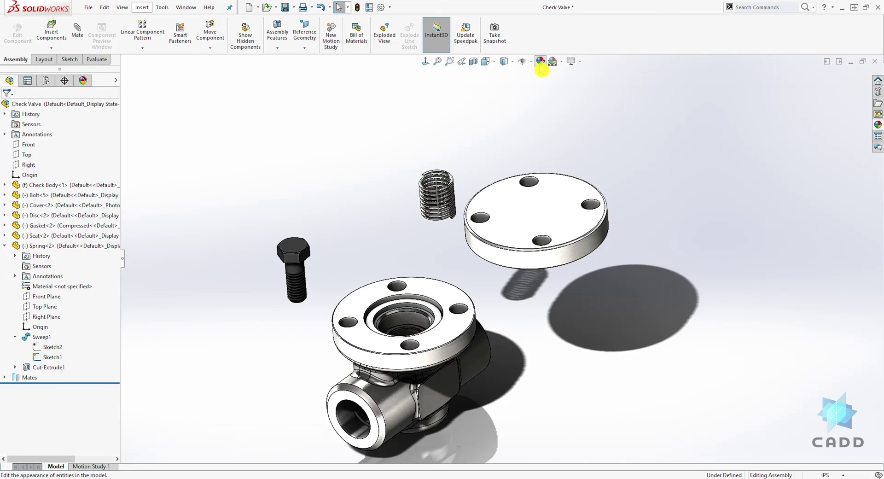
pyautogui.click(562, 64)
pyautogui.click(531, 63)
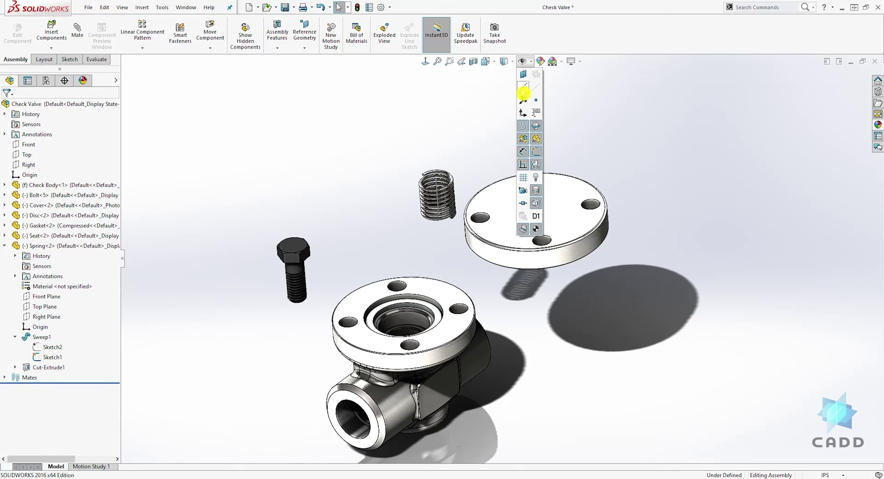
pyautogui.click(535, 94)
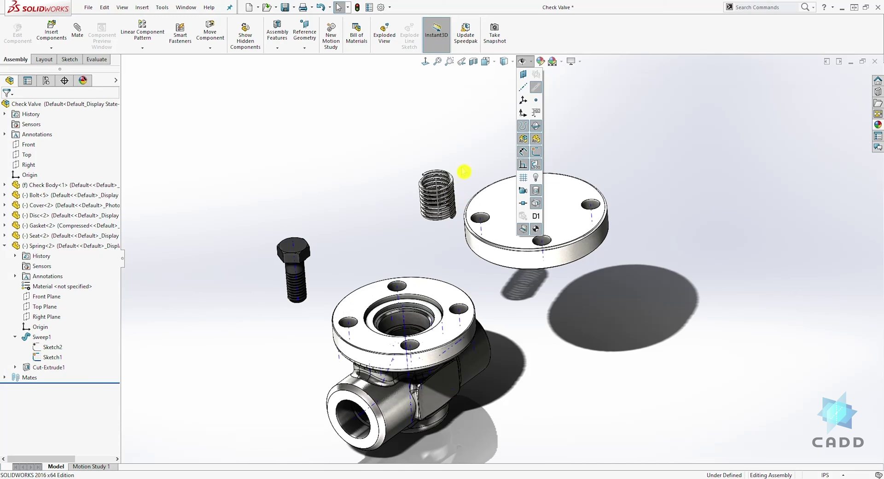
pyautogui.moveTo(464, 171); pyautogui.dragTo(375, 189, button='middle')
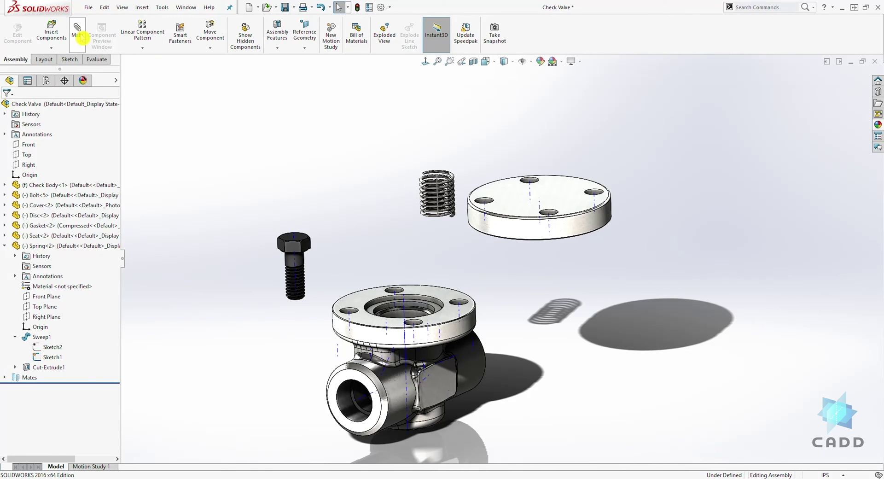
# Add a coincident mate between the spring's centre sketch line and the gasket's temporary axis
pyautogui.scroll(-5, 417, 170)
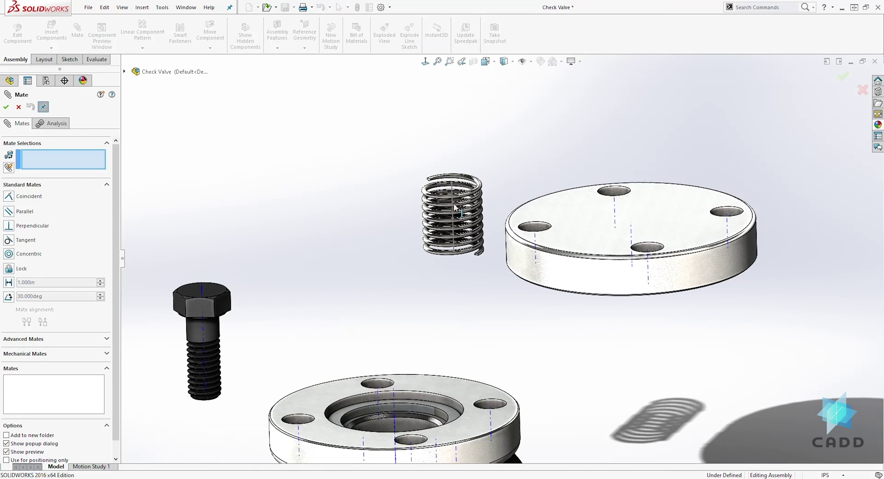
pyautogui.click(454, 196)
pyautogui.scroll(6, 461, 200)
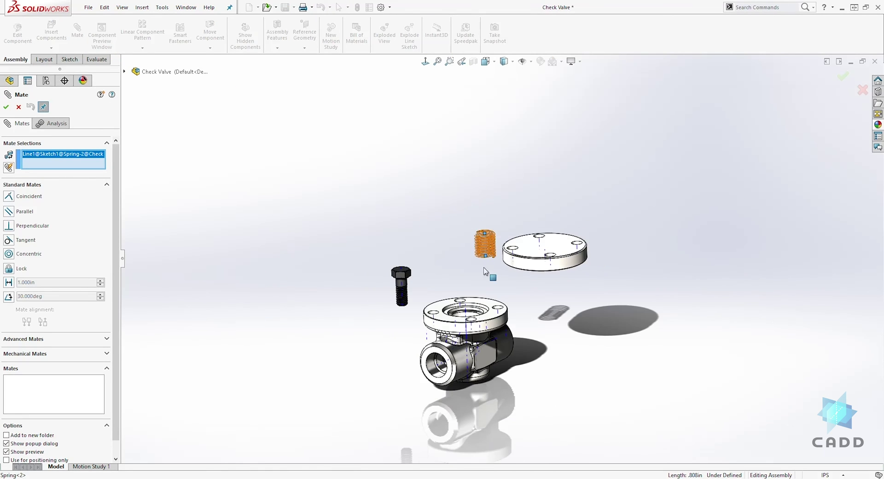
pyautogui.moveTo(505, 305); pyautogui.dragTo(481, 339, button='middle')
pyautogui.scroll(-3, 479, 338)
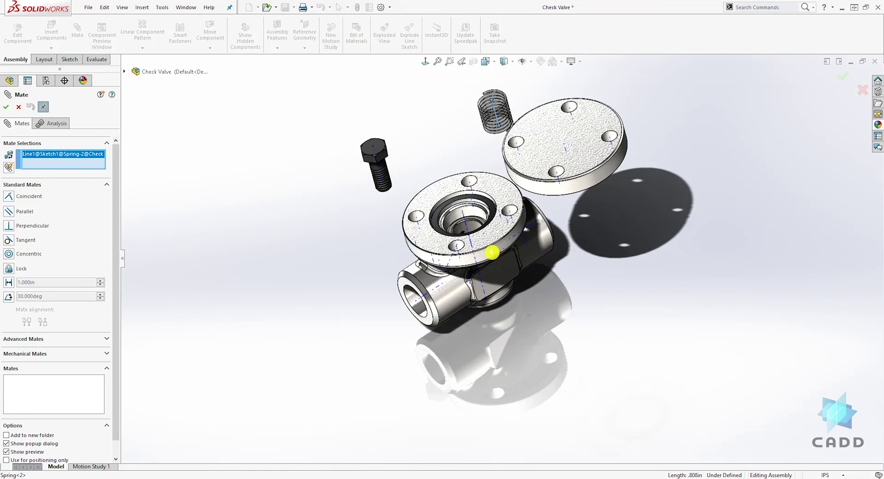
pyautogui.click(467, 228)
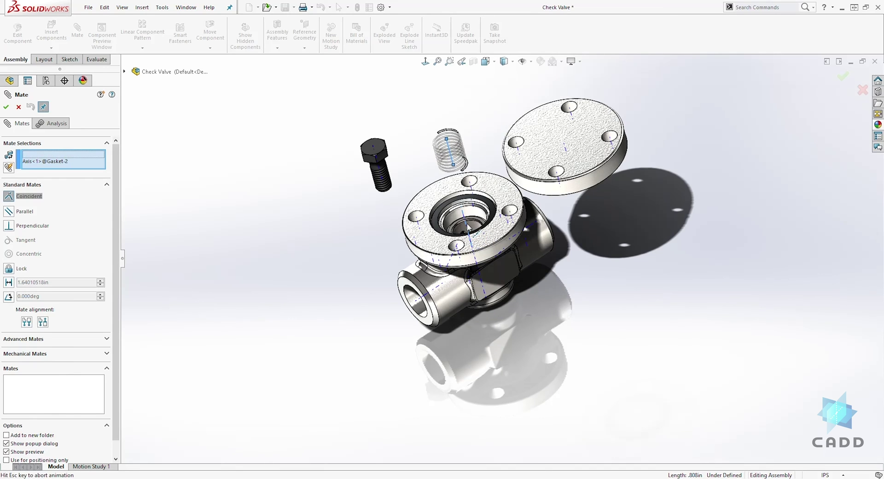
pyautogui.scroll(-3, 560, 258)
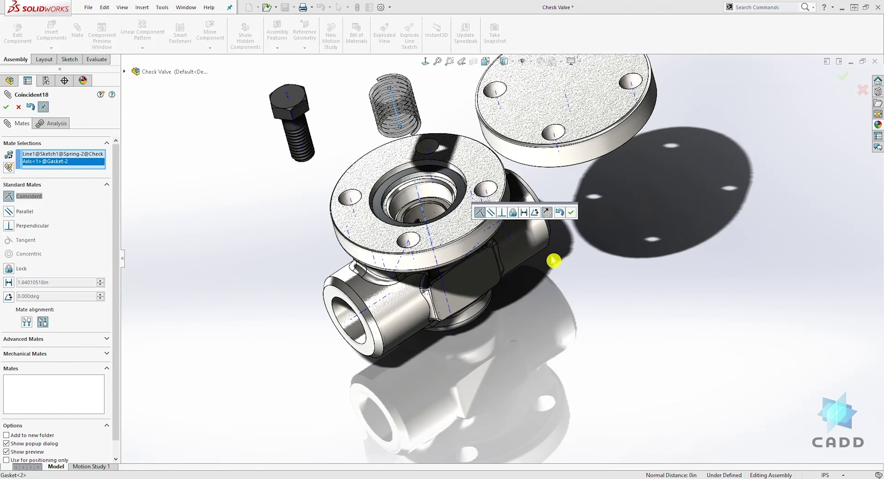
pyautogui.click(7, 107)
# Add a coincident mate between the spring's flat lower end face and the disc's top face inside the check body, and finish mating
pyautogui.moveTo(327, 213); pyautogui.dragTo(406, 97, button='middle')
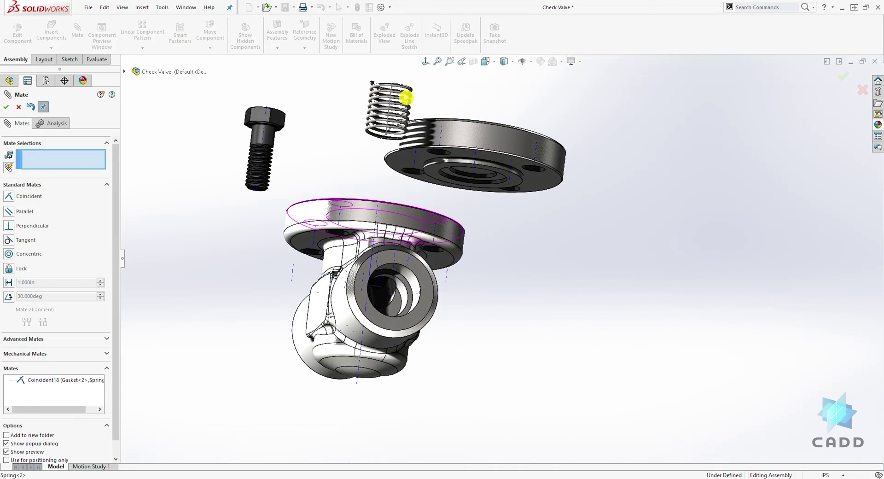
pyautogui.scroll(-6, 427, 152)
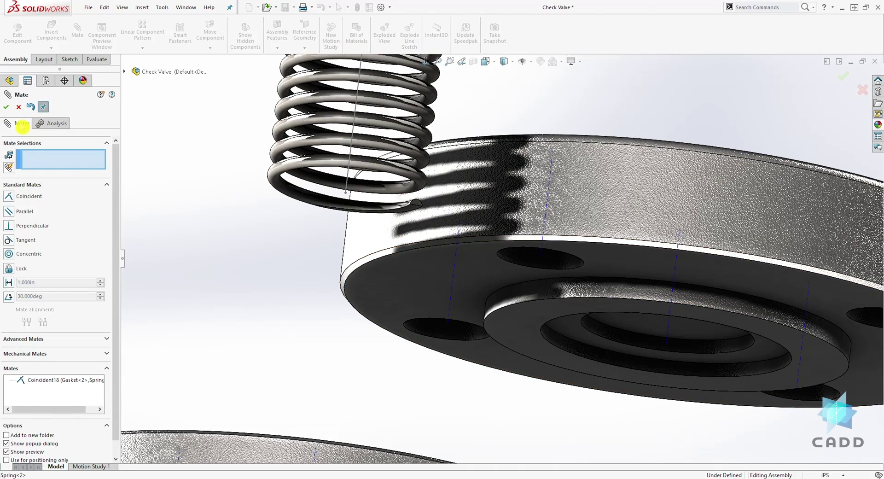
pyautogui.scroll(-4, 428, 218)
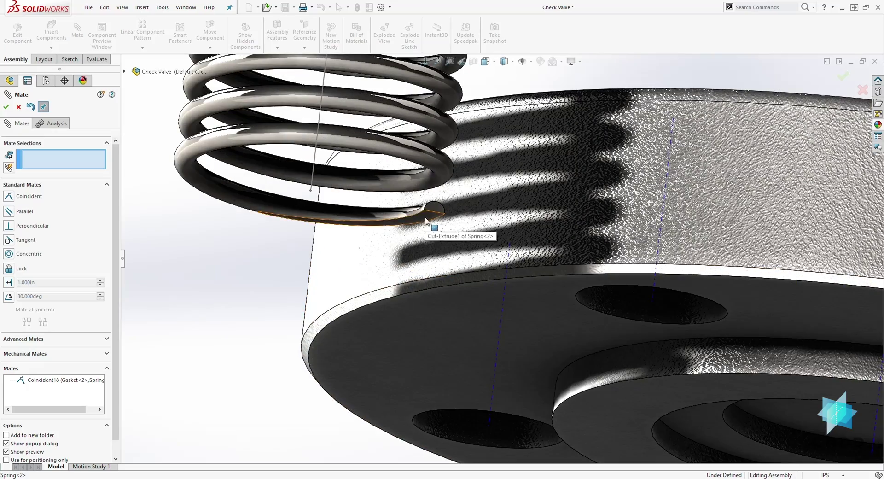
pyautogui.click(425, 220)
pyautogui.scroll(8, 425, 220)
pyautogui.moveTo(466, 177); pyautogui.dragTo(398, 337, button='middle')
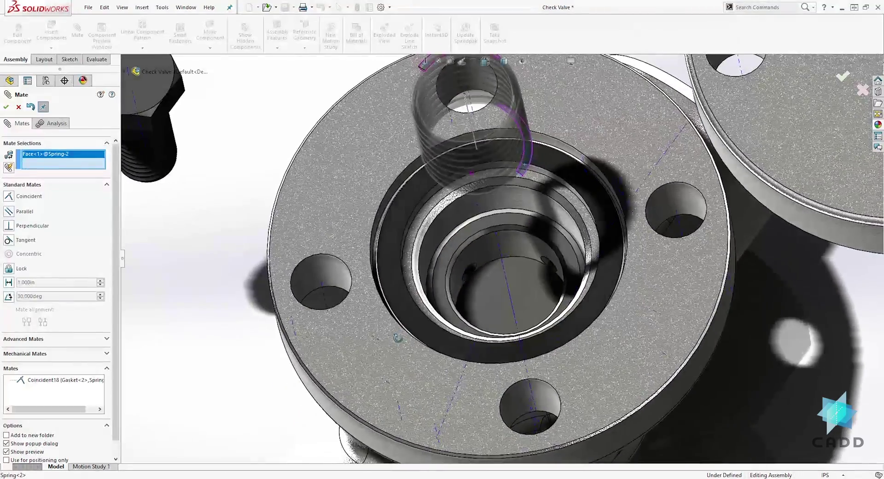
pyautogui.click(485, 293)
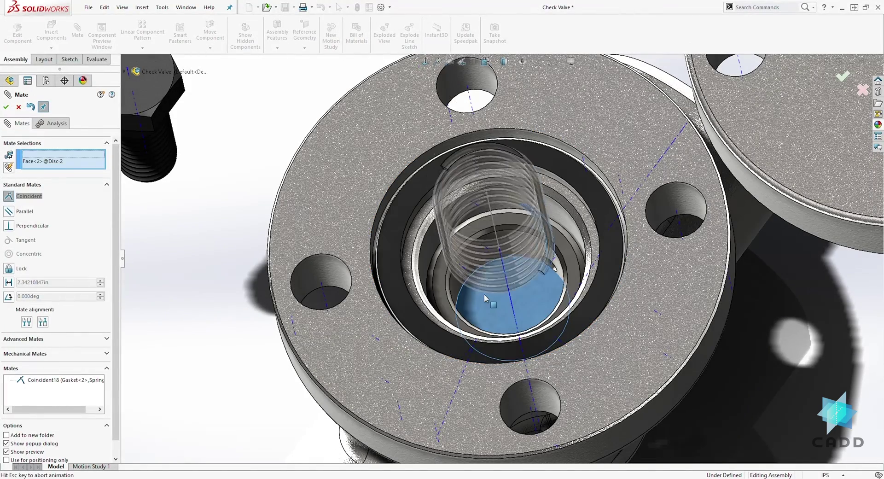
pyautogui.click(7, 108)
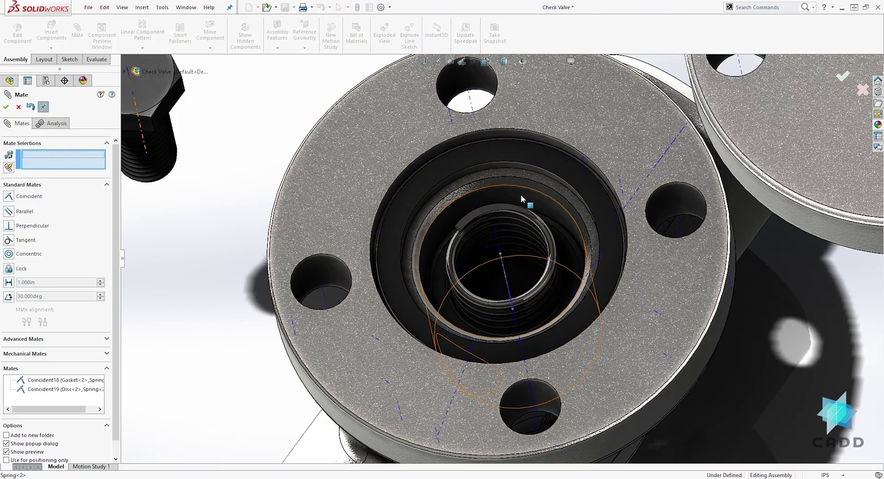
pyautogui.press('Escape')
# Turn off the display of temporary axes
pyautogui.scroll(3, 506, 161)
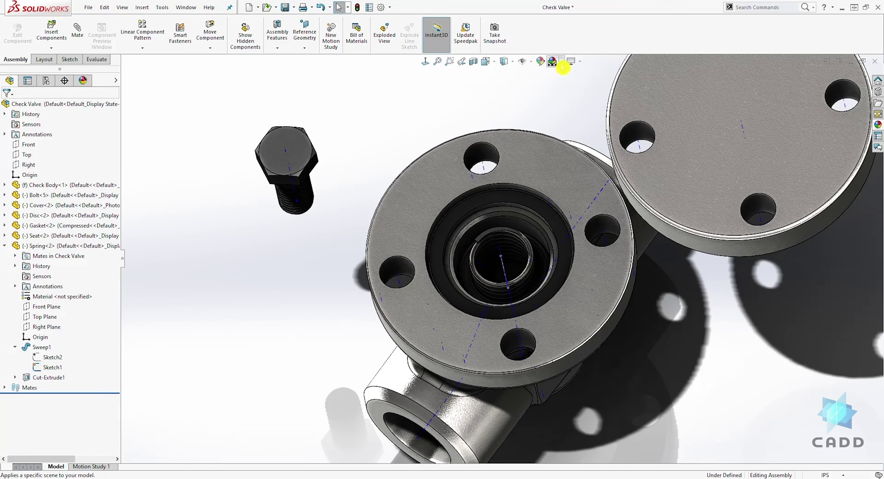
pyautogui.click(531, 62)
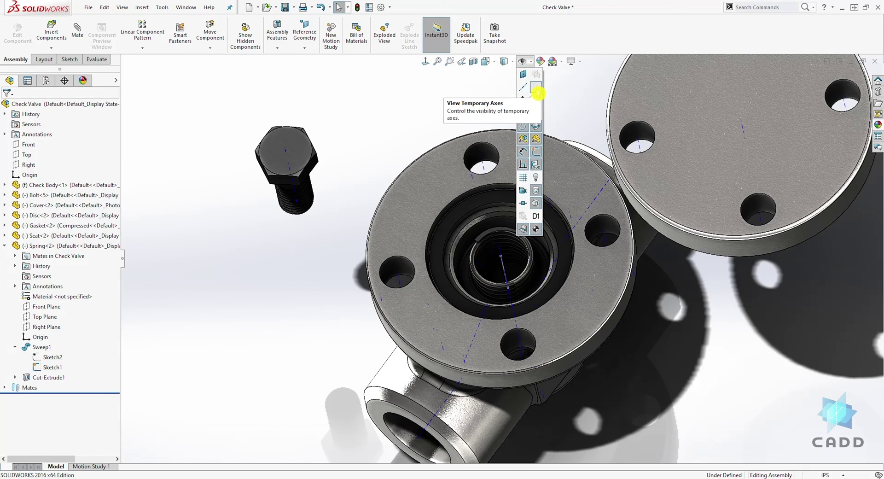
pyautogui.click(538, 92)
# Add a concentric mate between the cover's outer cylindrical face and the outer cylindrical face of the check body's flange
pyautogui.moveTo(431, 142); pyautogui.dragTo(420, 247, button='middle')
pyautogui.scroll(3, 421, 247)
pyautogui.moveTo(641, 198); pyautogui.dragTo(564, 134, button='middle')
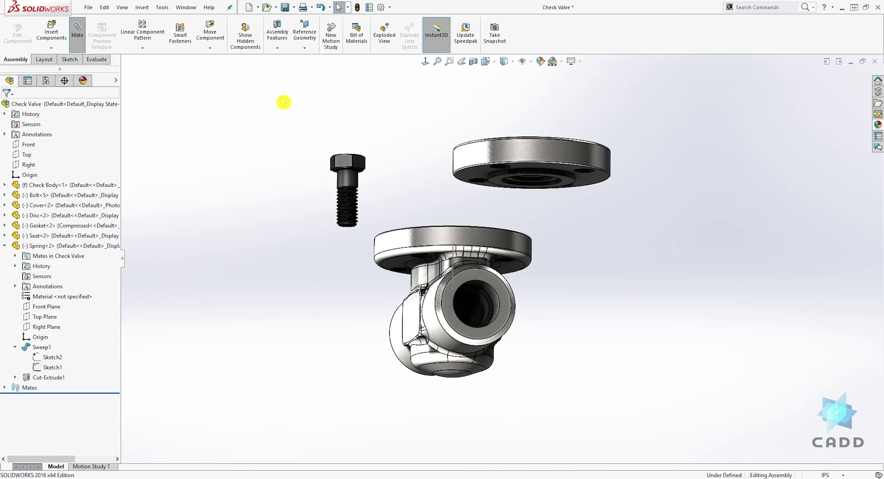
pyautogui.moveTo(493, 190); pyautogui.dragTo(599, 151, button='middle')
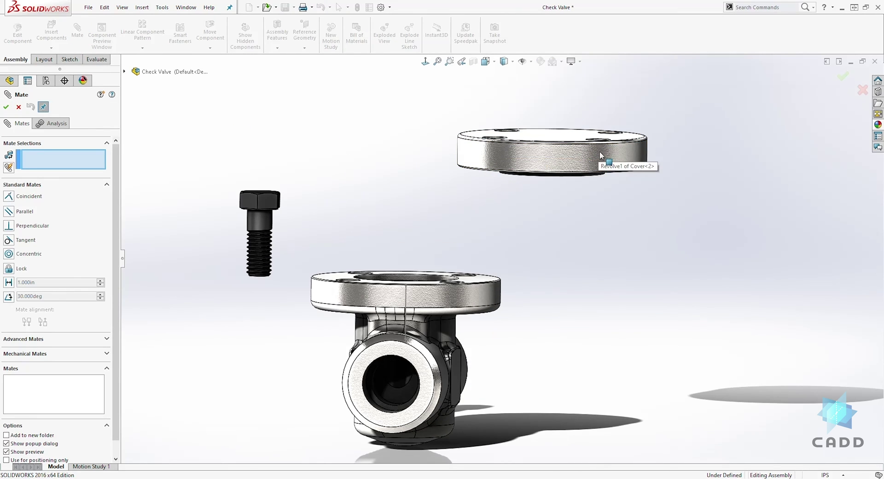
pyautogui.click(599, 151)
pyautogui.moveTo(529, 201); pyautogui.dragTo(461, 297, button='middle')
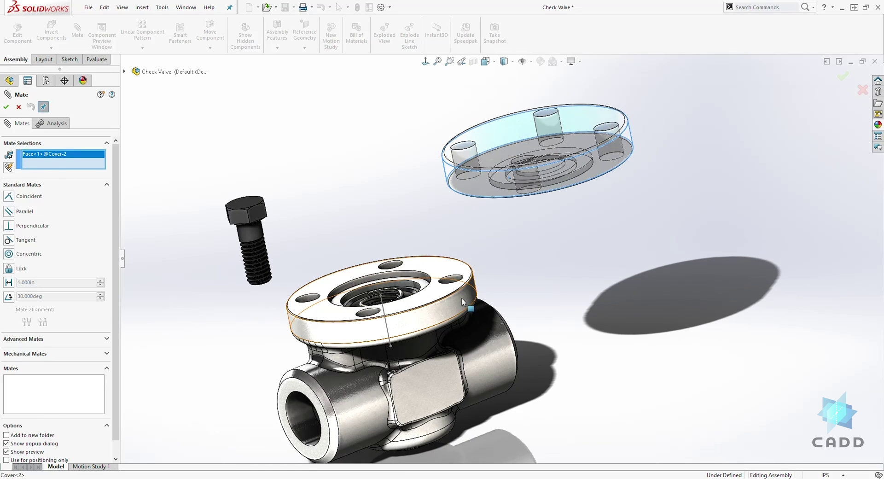
pyautogui.click(462, 298)
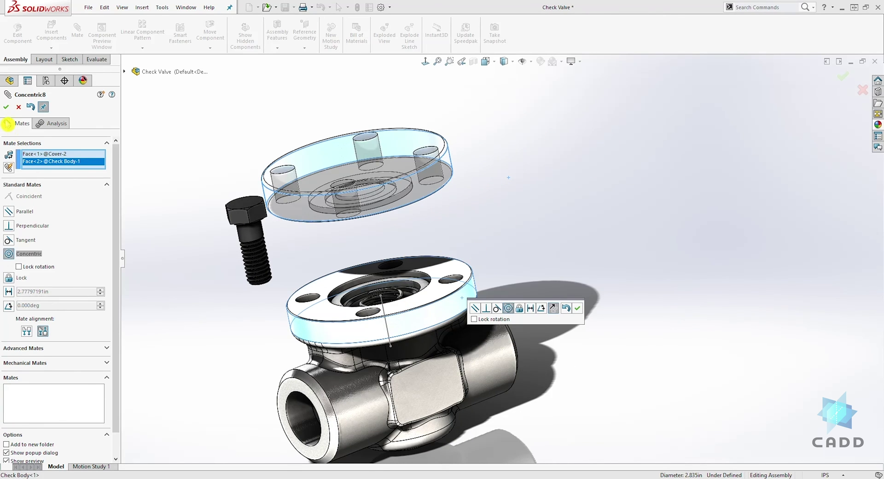
pyautogui.click(7, 109)
# Add a coincident mate between the cover's outer underside face and the top face of the check body's flange, and finish mating
pyautogui.moveTo(405, 142); pyautogui.dragTo(387, 131, button='middle')
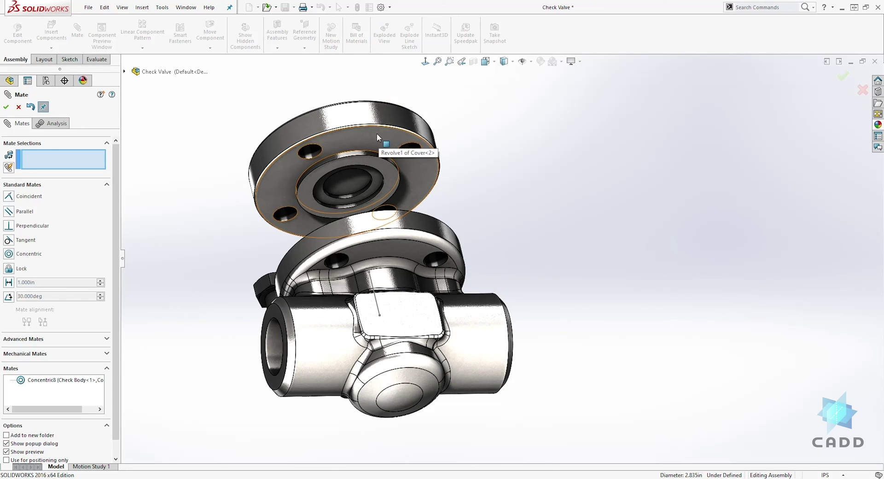
pyautogui.click(375, 135)
pyautogui.moveTo(517, 114); pyautogui.dragTo(434, 303, button='middle')
pyautogui.click(420, 303)
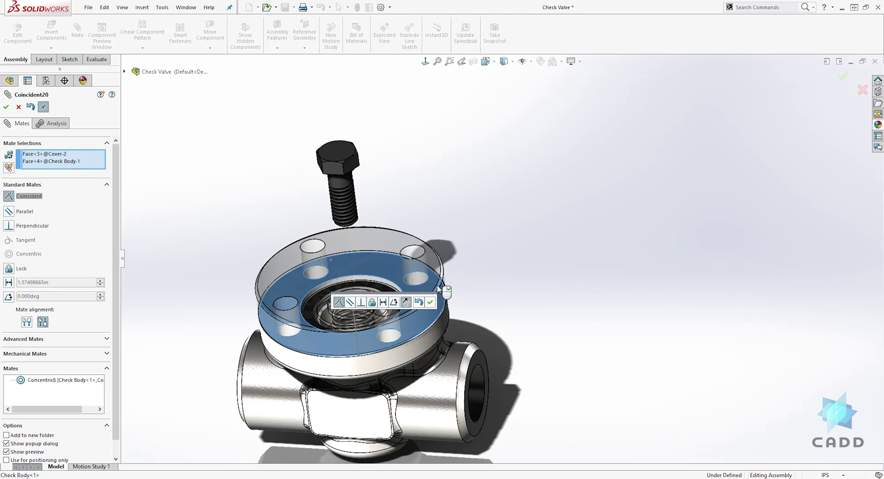
pyautogui.click(6, 106)
pyautogui.moveTo(312, 173); pyautogui.dragTo(377, 297, button='middle')
pyautogui.click(168, 171)
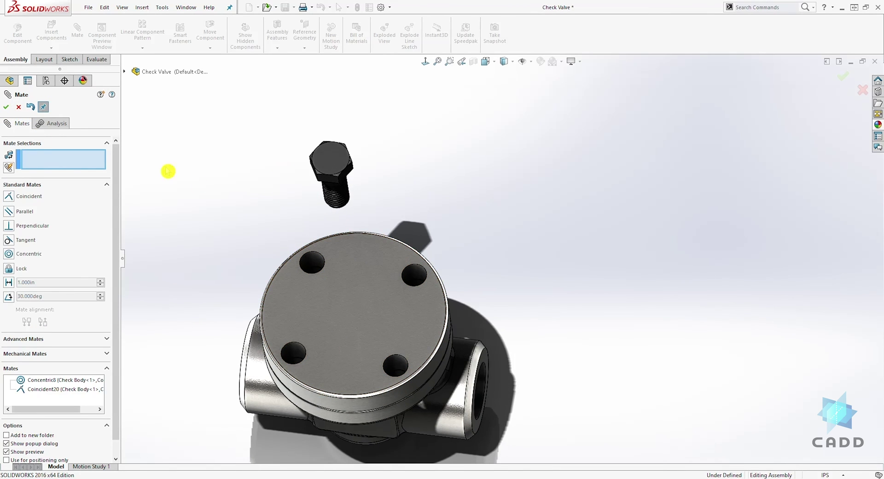
pyautogui.click(9, 109)
# Rotate the cover back and forth about its axis on the check body's flange to test its remaining freedom
pyautogui.click(325, 193)
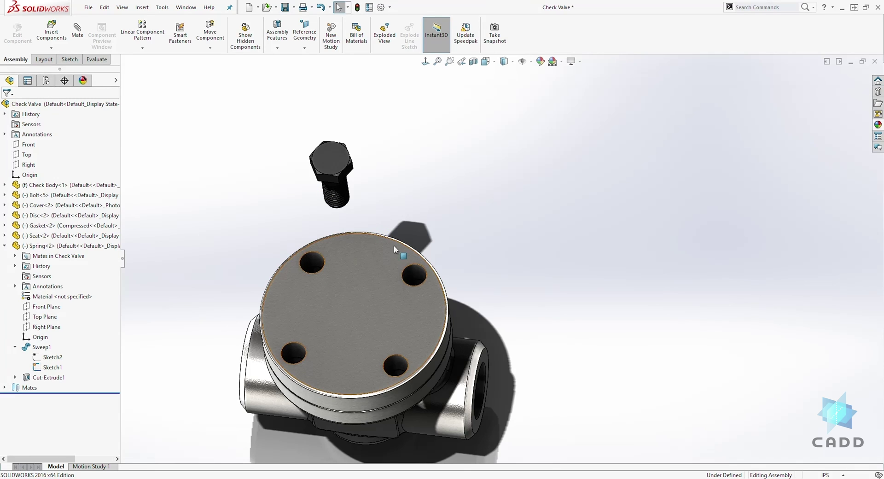
pyautogui.moveTo(368, 247); pyautogui.dragTo(393, 251)
pyautogui.moveTo(442, 181); pyautogui.dragTo(387, 233, button='middle')
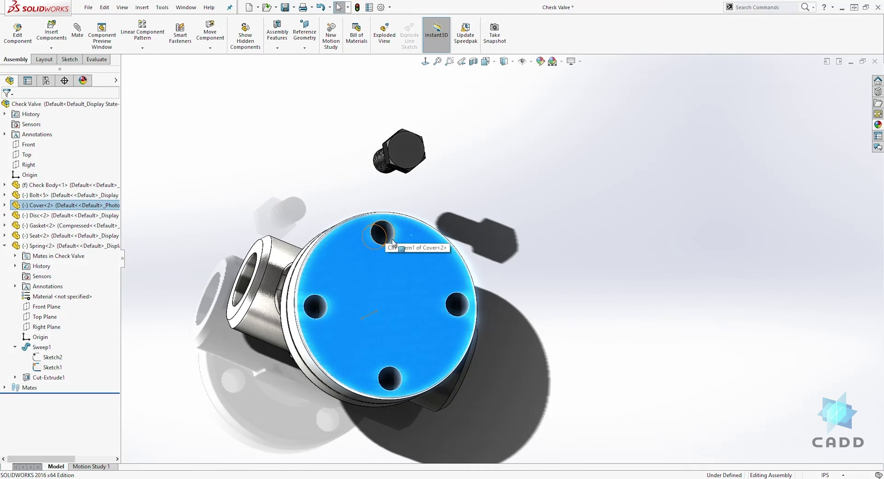
pyautogui.moveTo(413, 227); pyautogui.dragTo(385, 203)
pyautogui.moveTo(401, 252)
pyautogui.mouseDown(button='middle')
pyautogui.moveTo(379, 261)
pyautogui.moveTo(391, 253)
pyautogui.mouseUp(button='middle')
pyautogui.moveTo(381, 249)
pyautogui.mouseDown()
pyautogui.moveTo(367, 259)
pyautogui.moveTo(389, 239)
pyautogui.mouseUp()
pyautogui.moveTo(389, 240); pyautogui.dragTo(326, 155, button='middle')
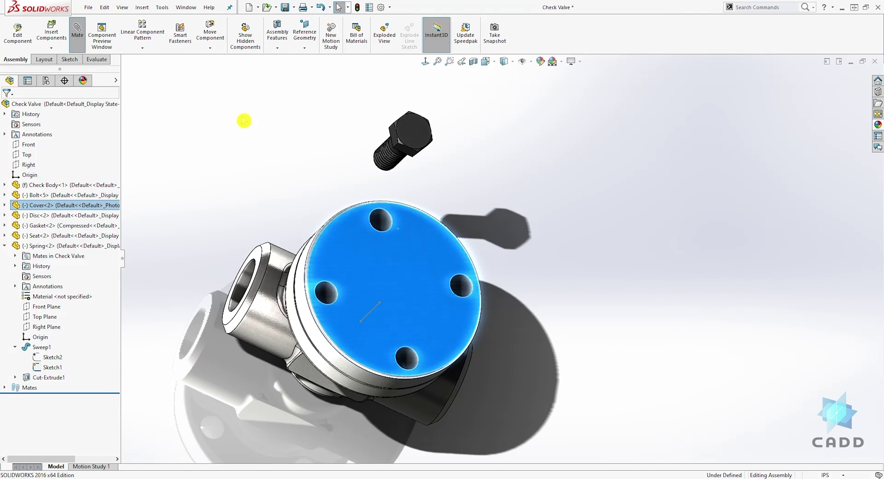
pyautogui.moveTo(388, 200); pyautogui.dragTo(410, 208, button='middle')
pyautogui.scroll(-2, 361, 217)
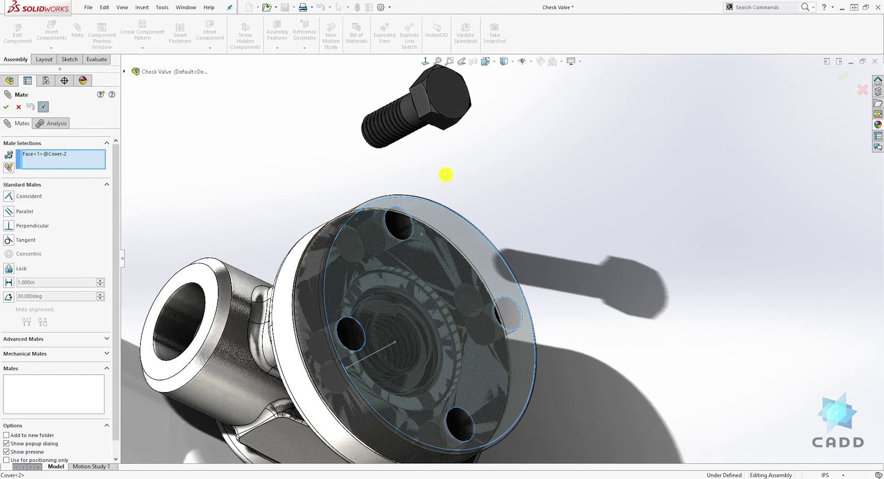
pyautogui.press('Escape')
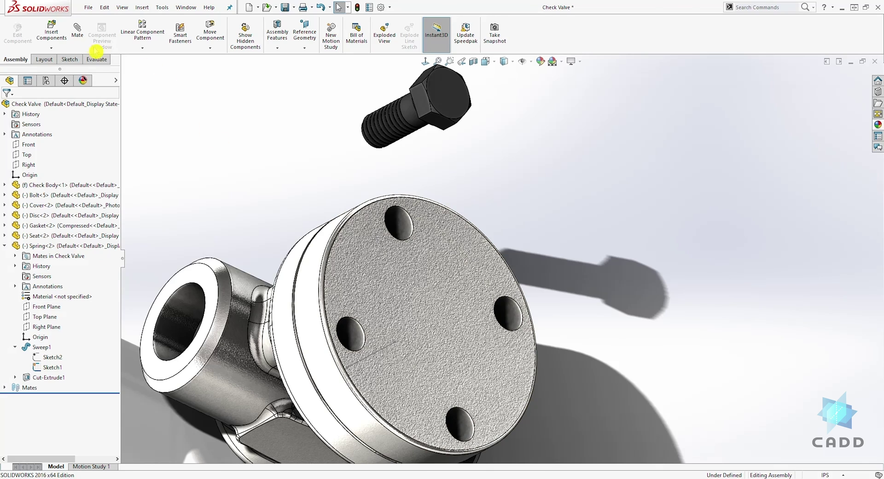
# Add a concentric mate between a bolt hole in the cover and a bolt hole in the check body's flange, and finish mating
pyautogui.click(396, 220)
pyautogui.click(466, 174)
pyautogui.moveTo(467, 174); pyautogui.dragTo(422, 206, button='middle')
pyautogui.moveTo(367, 237); pyautogui.dragTo(542, 182, button='middle')
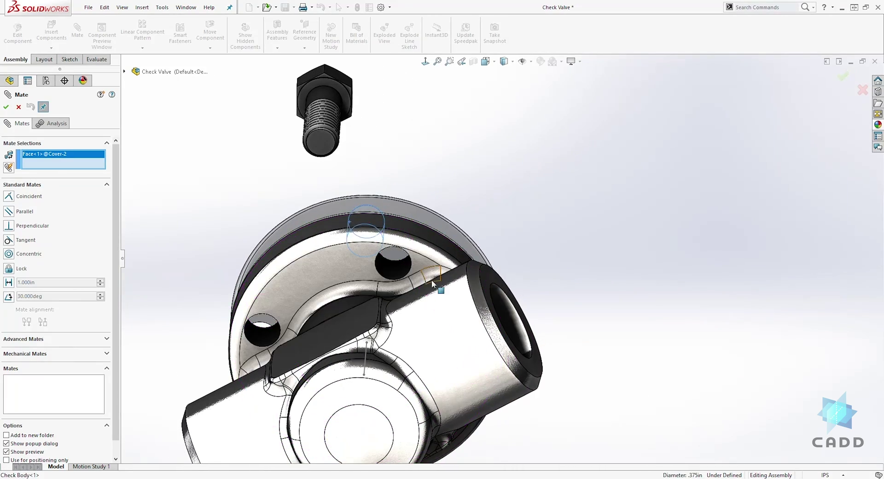
pyautogui.click(385, 271)
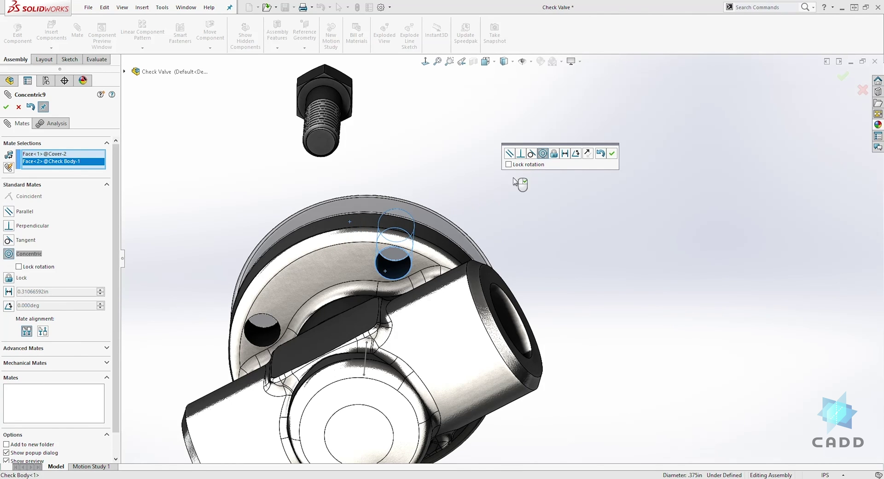
pyautogui.moveTo(432, 168); pyautogui.dragTo(476, 175, button='middle')
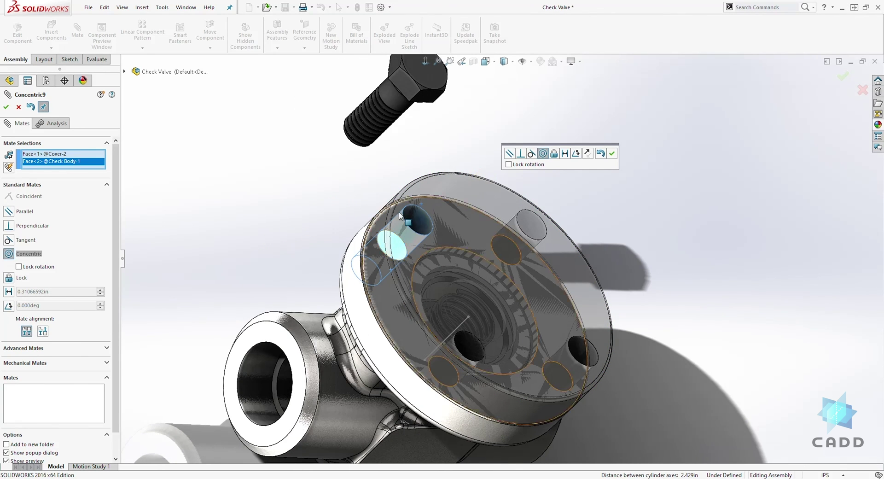
pyautogui.click(67, 162)
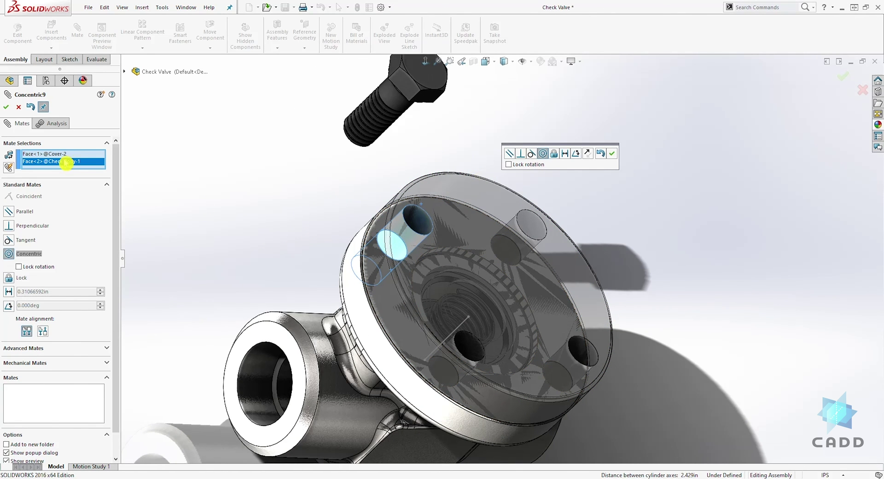
pyautogui.click(6, 107)
pyautogui.moveTo(292, 127); pyautogui.dragTo(411, 211, button='middle')
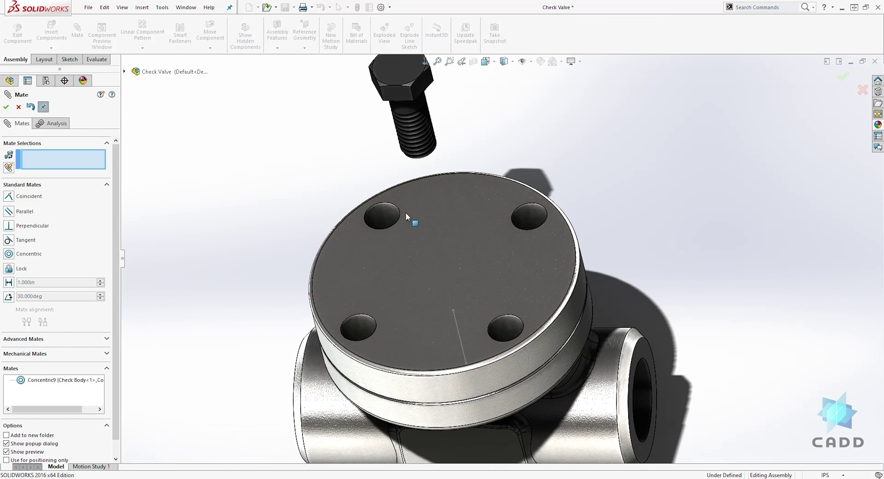
pyautogui.click(335, 191)
pyautogui.click(32, 161)
pyautogui.click(11, 108)
pyautogui.moveTo(339, 162); pyautogui.dragTo(387, 120, button='middle')
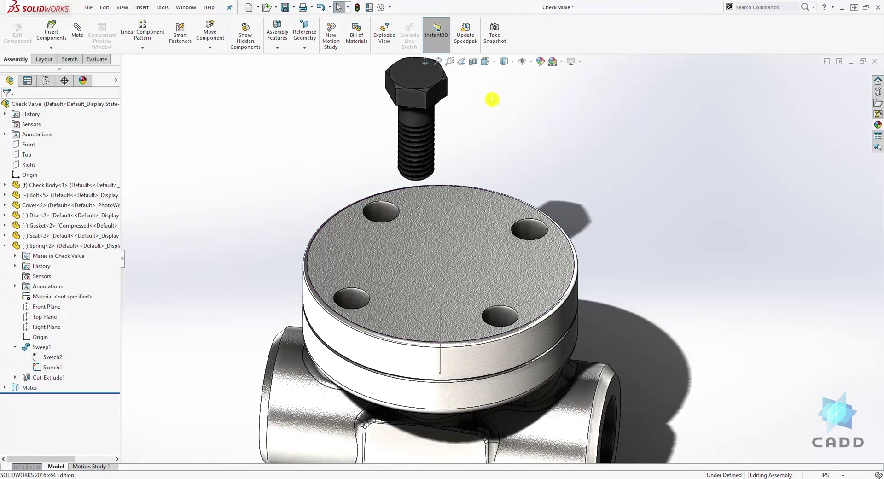
# Add a concentric mate between the bolt's cylindrical shank and one of the holes in the cover
pyautogui.click(78, 33)
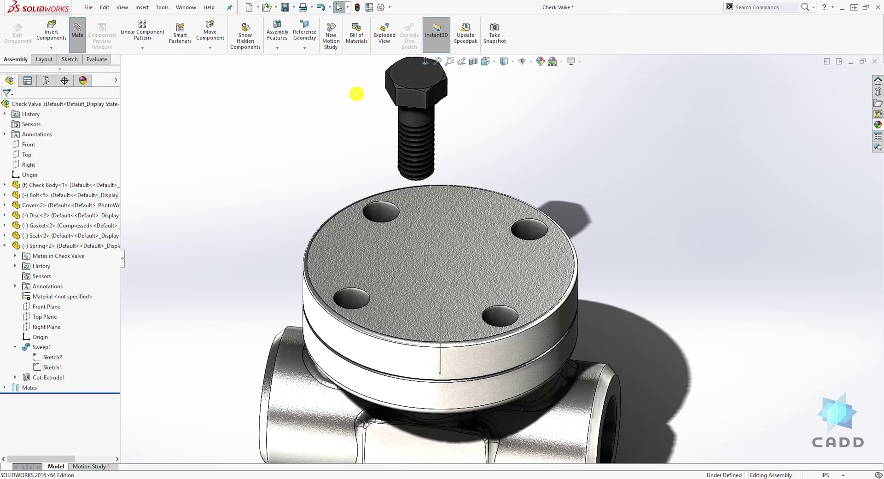
pyautogui.click(421, 115)
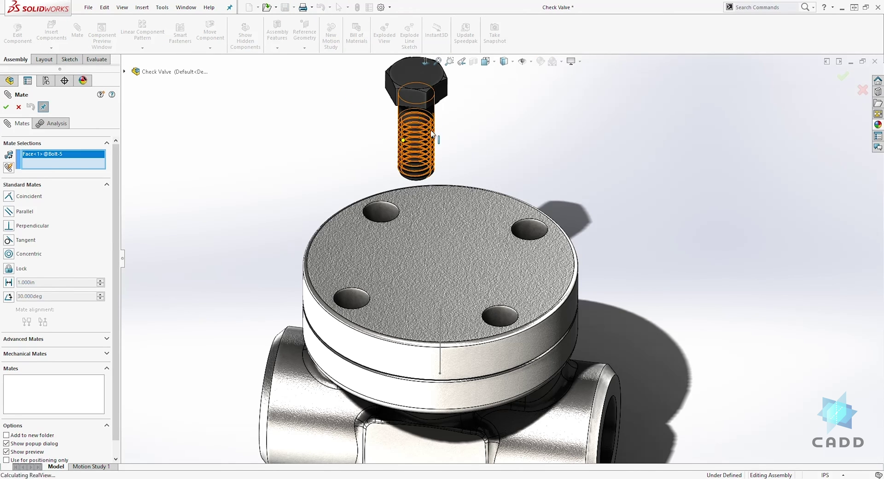
pyautogui.click(382, 215)
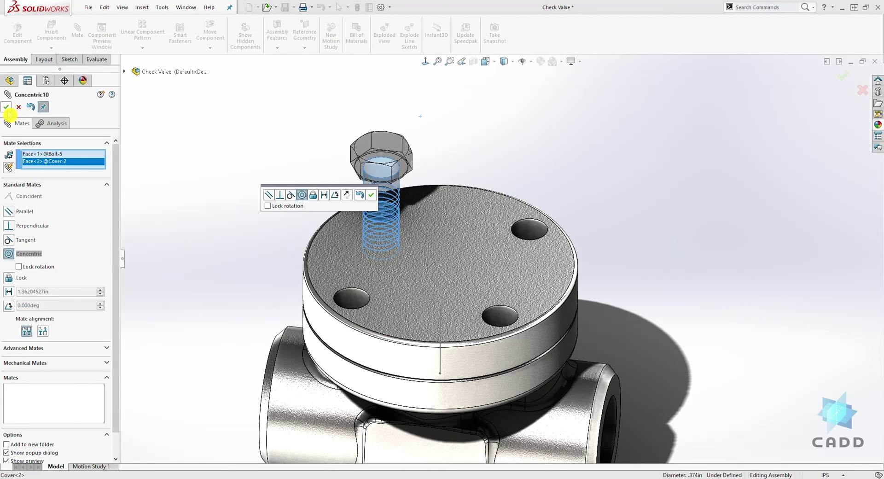
pyautogui.click(6, 106)
# Add a coincident mate between the underside face of the bolt head and the cover's top face, and finish mating
pyautogui.moveTo(331, 148); pyautogui.dragTo(431, 61, button='middle')
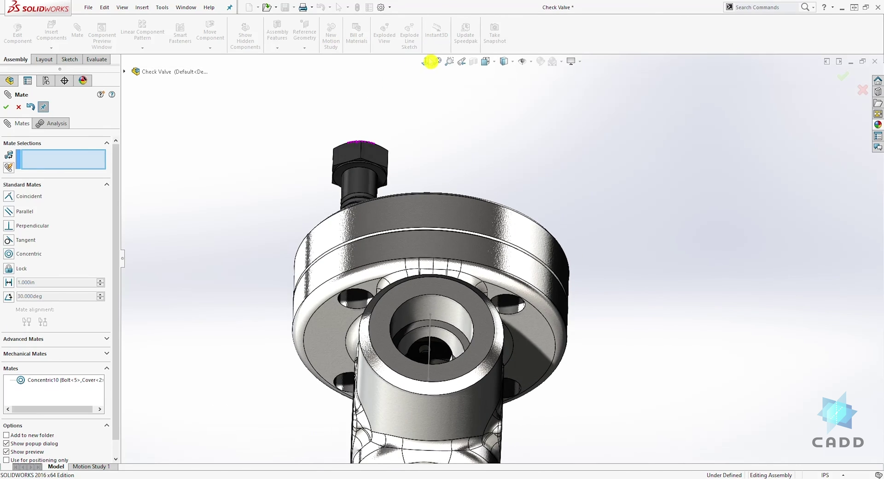
pyautogui.scroll(-4, 370, 190)
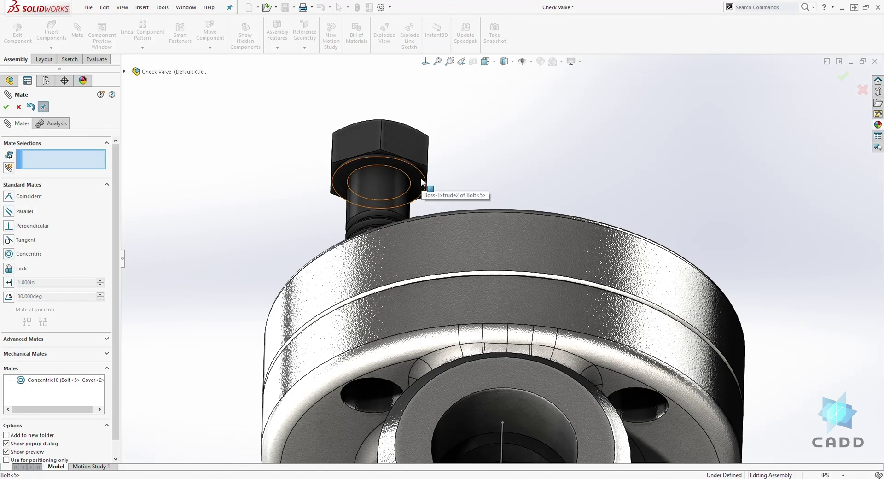
pyautogui.click(421, 177)
pyautogui.moveTo(513, 144); pyautogui.dragTo(499, 202, button='middle')
pyautogui.click(490, 202)
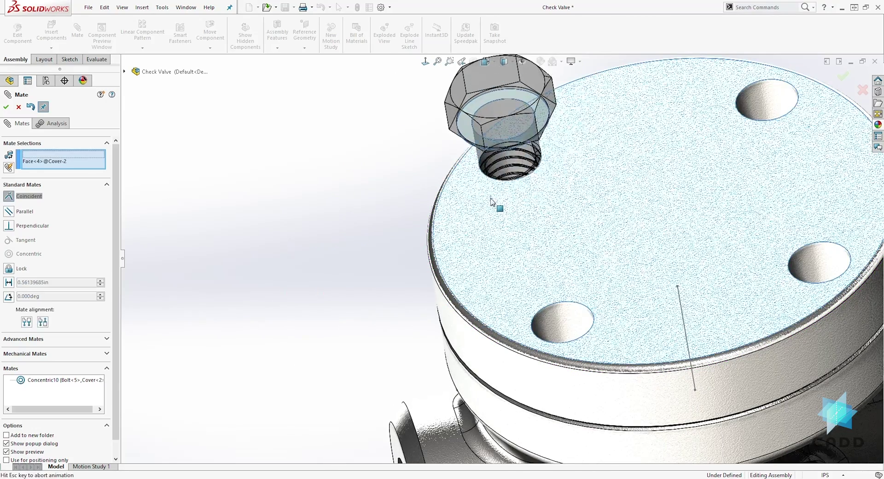
pyautogui.click(8, 108)
pyautogui.moveTo(319, 234); pyautogui.dragTo(343, 206, button='middle')
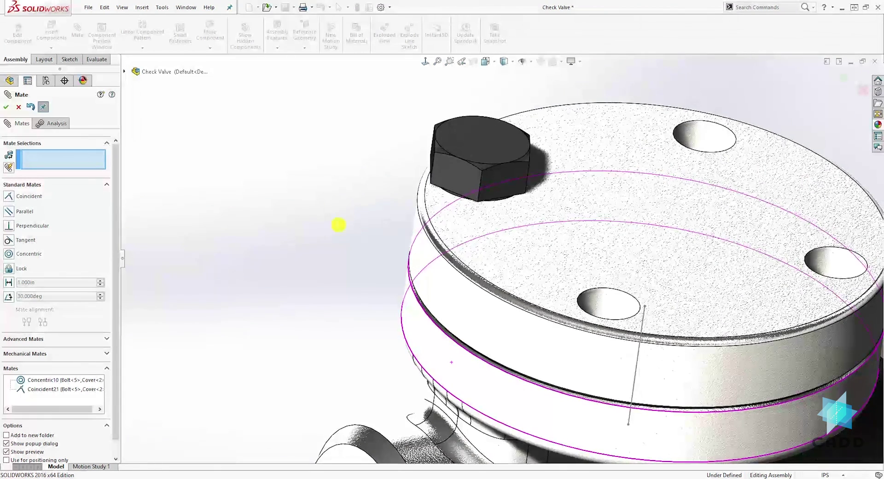
pyautogui.scroll(3, 339, 225)
pyautogui.click(6, 107)
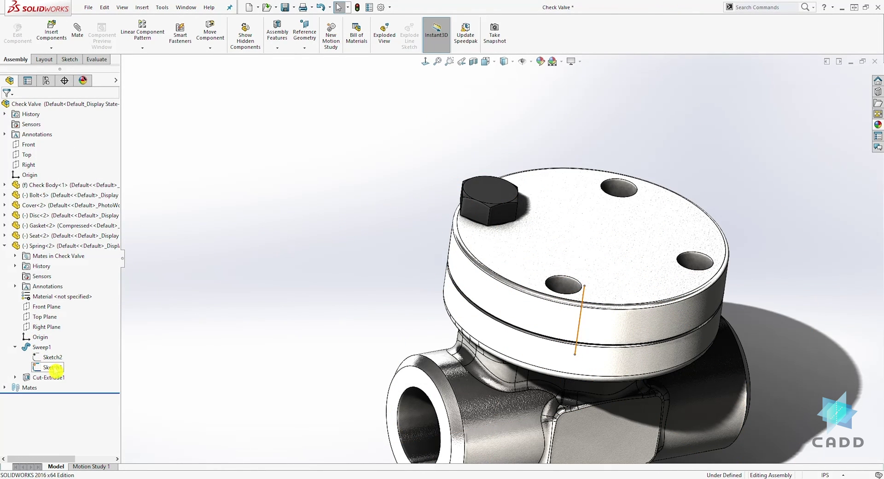
# Hide Sketch1 under the spring's Sweep1 feature and collapse the spring's feature list
pyautogui.rightClick(52, 368)
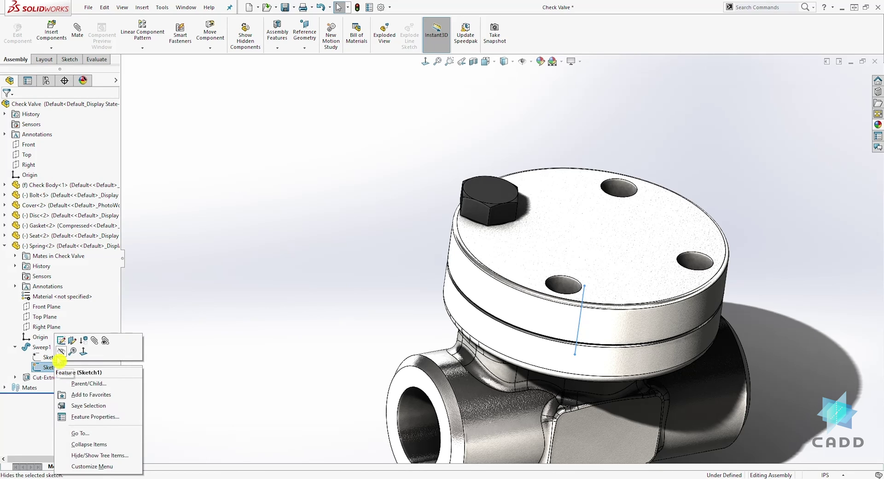
pyautogui.click(61, 352)
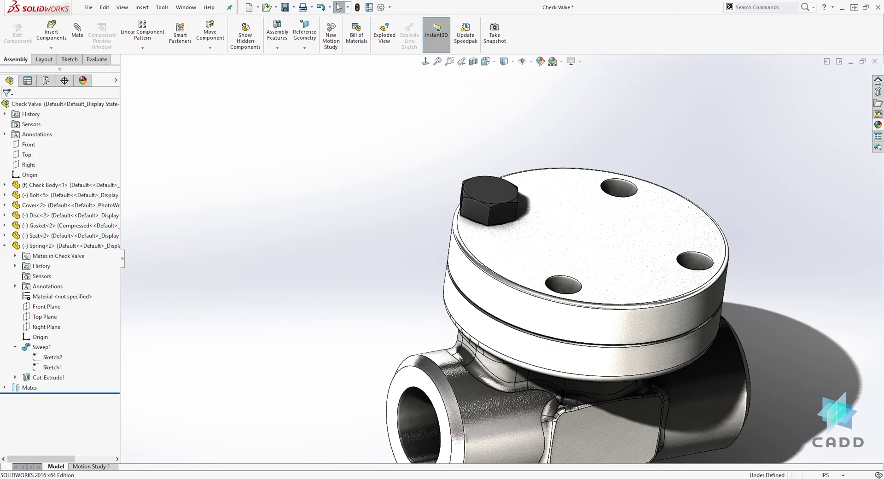
pyautogui.click(4, 246)
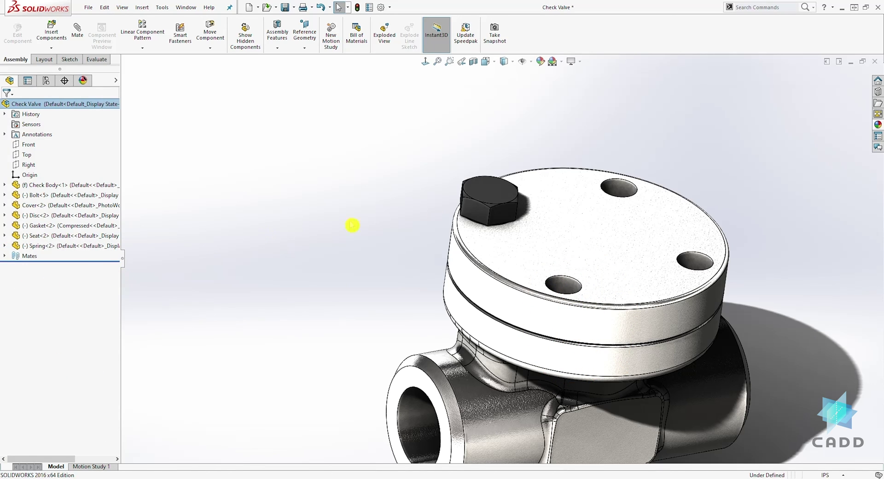
# Review the list of all mates in the Check Valve assembly
pyautogui.moveTo(536, 207); pyautogui.dragTo(568, 221, button='middle')
pyautogui.scroll(3, 583, 237)
pyautogui.moveTo(660, 286); pyautogui.dragTo(624, 236, button='middle')
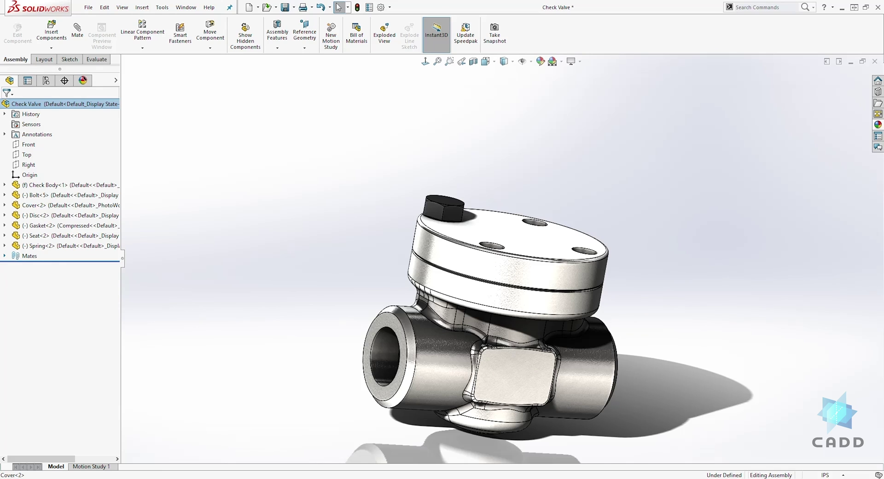
pyautogui.click(5, 255)
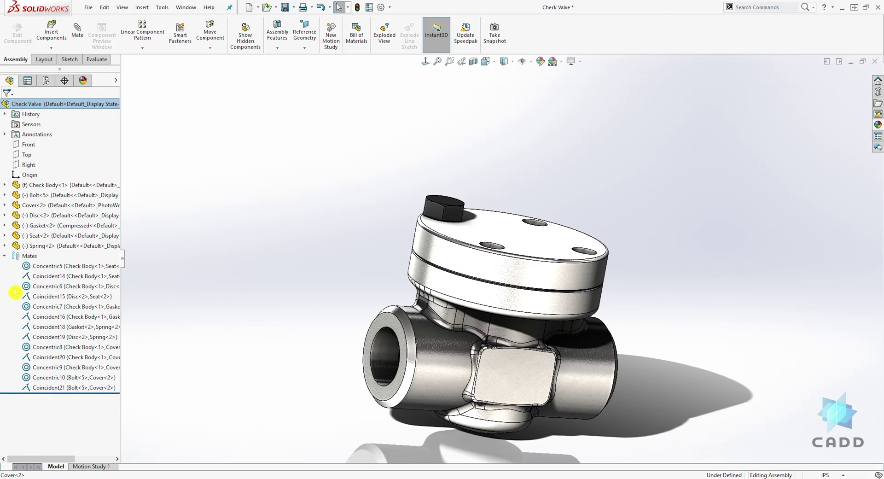
pyautogui.click(5, 256)
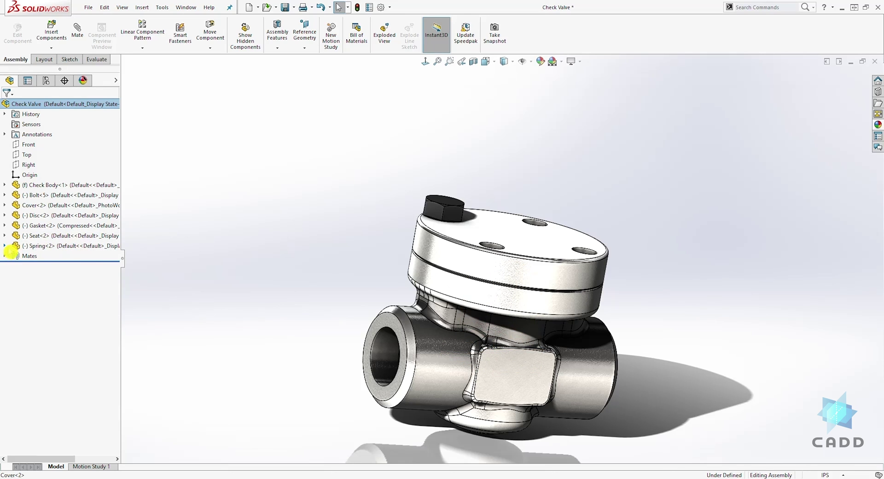
# Examine the mates attached to the spring and the edit options of its coincident mate with the gasket
pyautogui.click(4, 246)
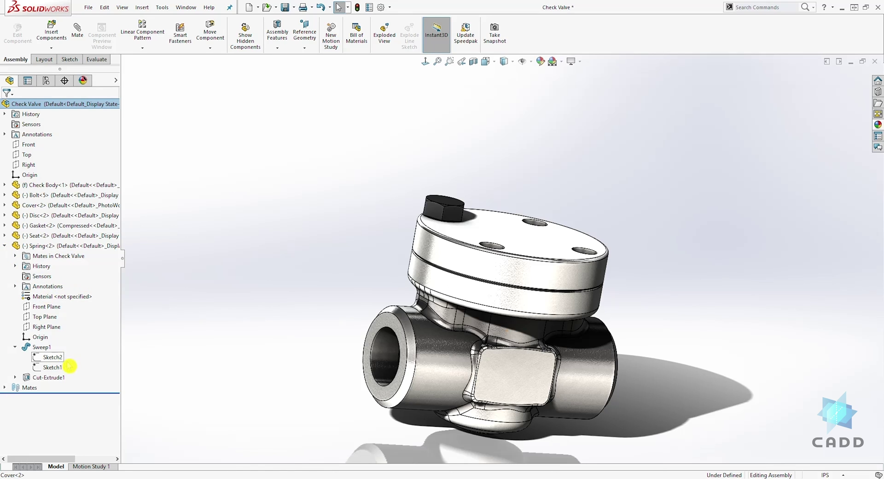
pyautogui.click(16, 256)
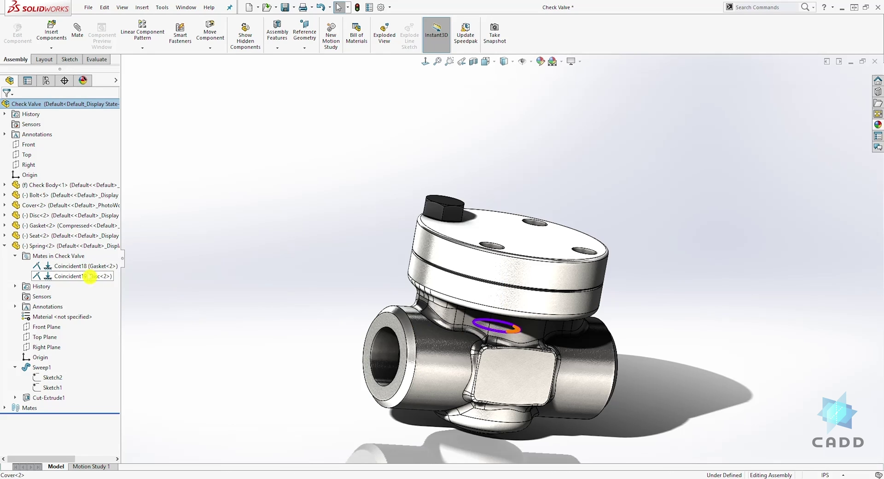
pyautogui.rightClick(81, 269)
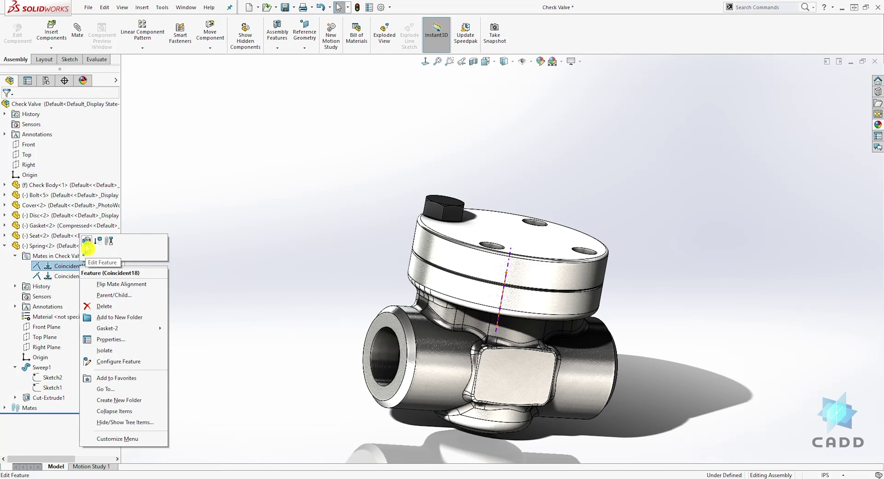
pyautogui.click(9, 251)
pyautogui.click(5, 245)
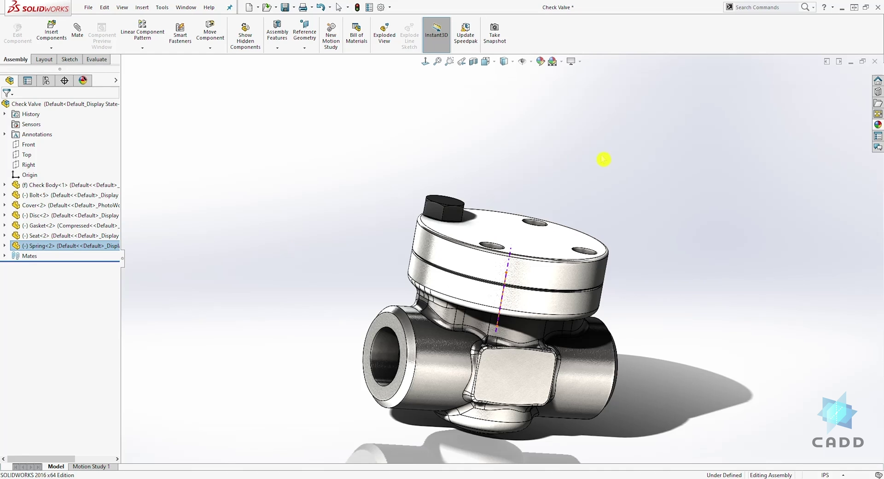
pyautogui.moveTo(604, 159); pyautogui.dragTo(596, 157, button='middle')
pyautogui.click(588, 171)
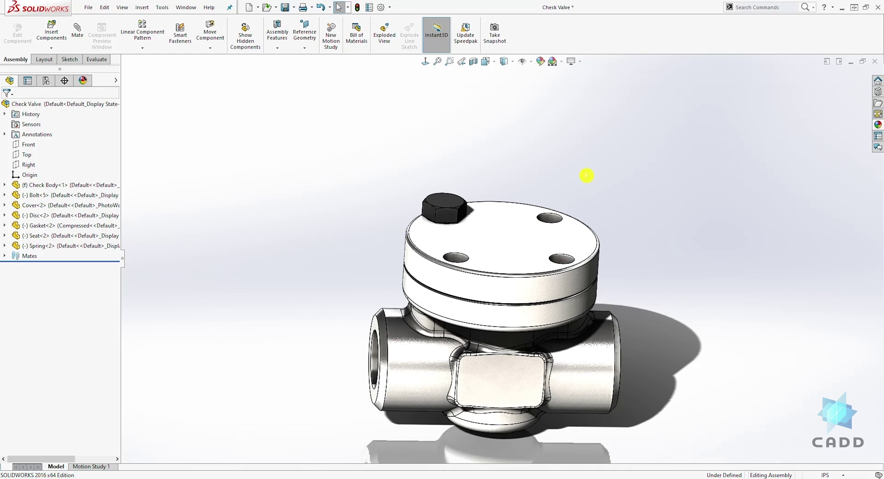